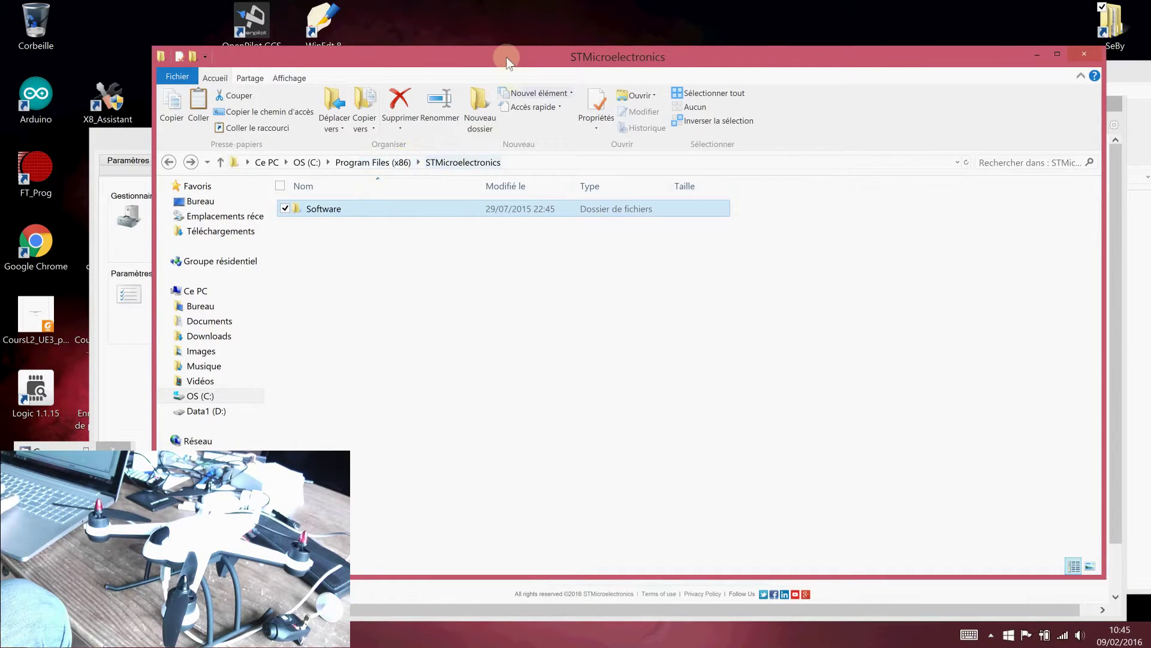
Open the Win7 driver folder inside STMicroelectronics > Software > Virtual comport driver.
drag(506, 56, 553, 66)
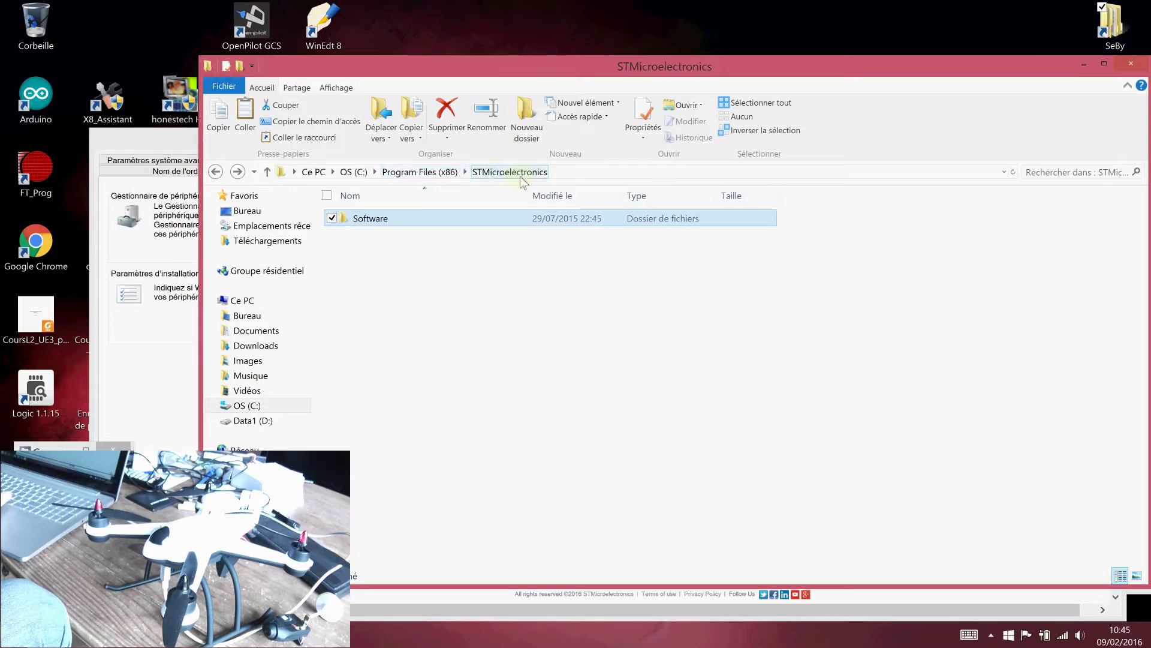
double_click(365, 221)
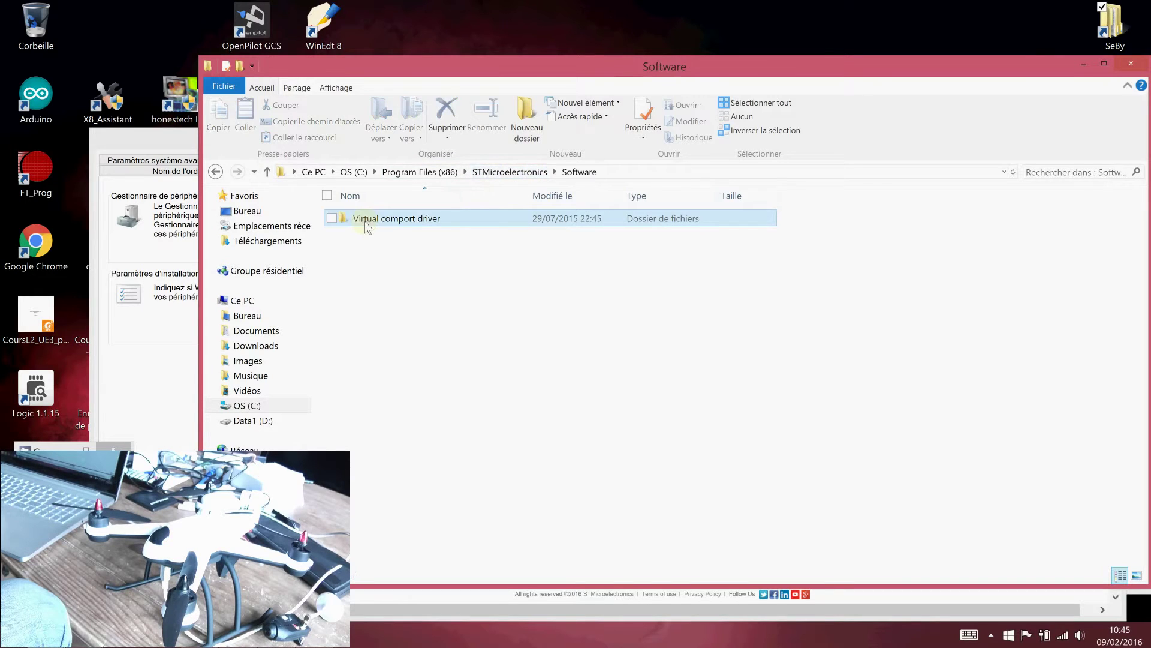
double_click(377, 221)
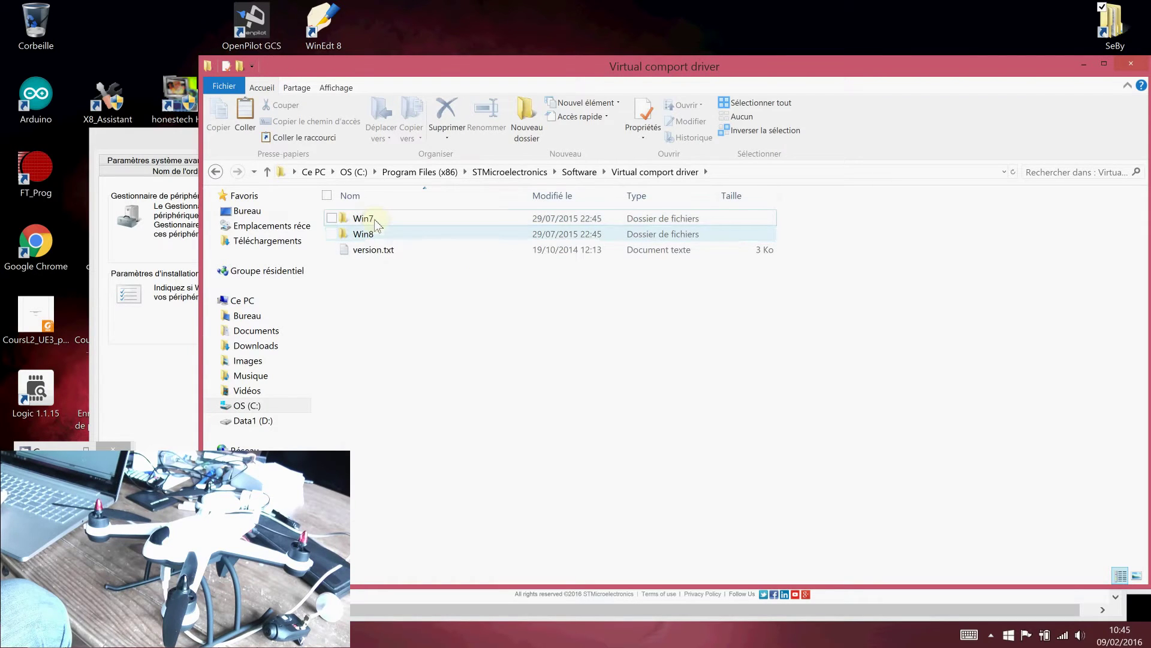
click(377, 221)
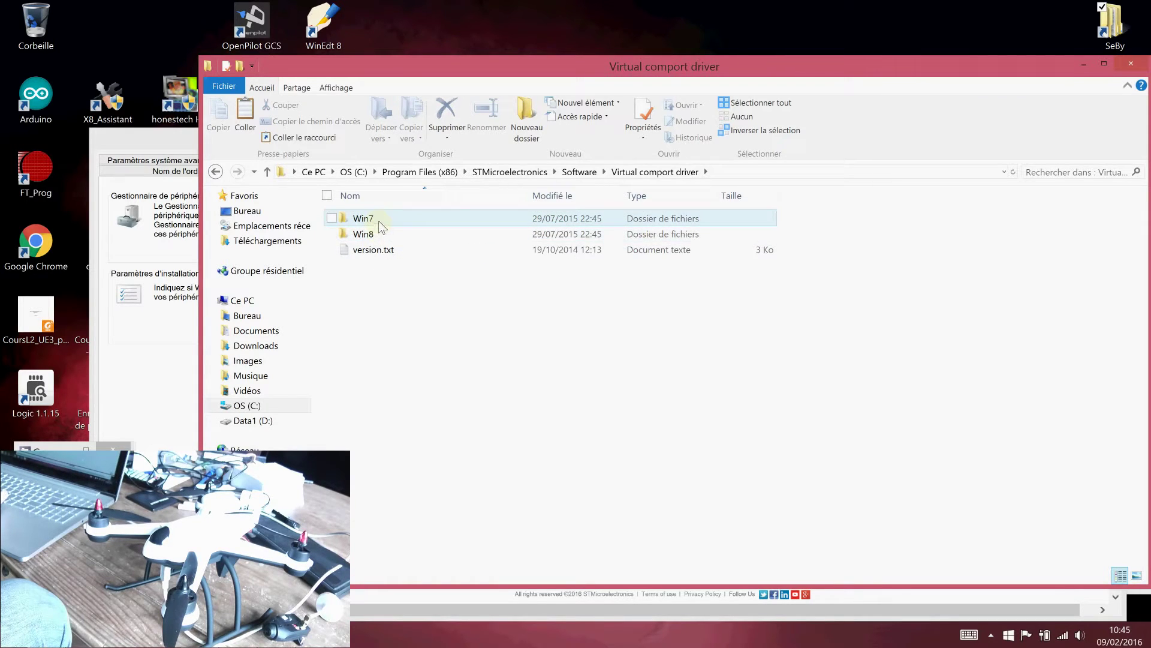
double_click(379, 221)
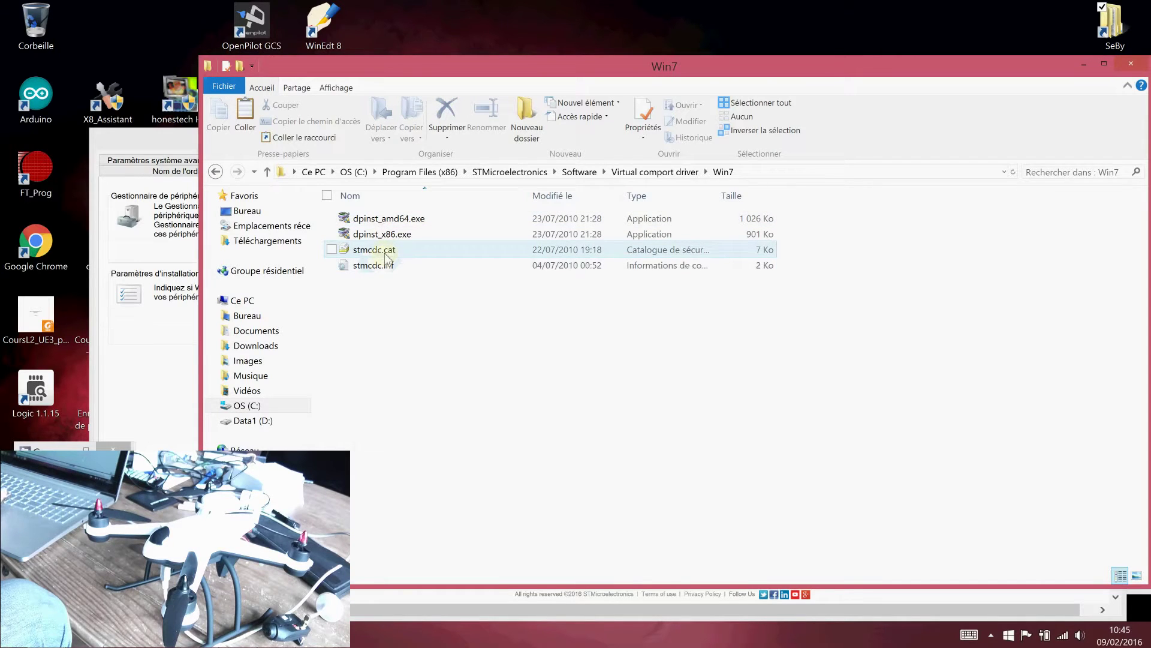
Open the Gestionnaire de périphériques, show hidden devices and expand the Ports (COM et LPT) category.
click(160, 372)
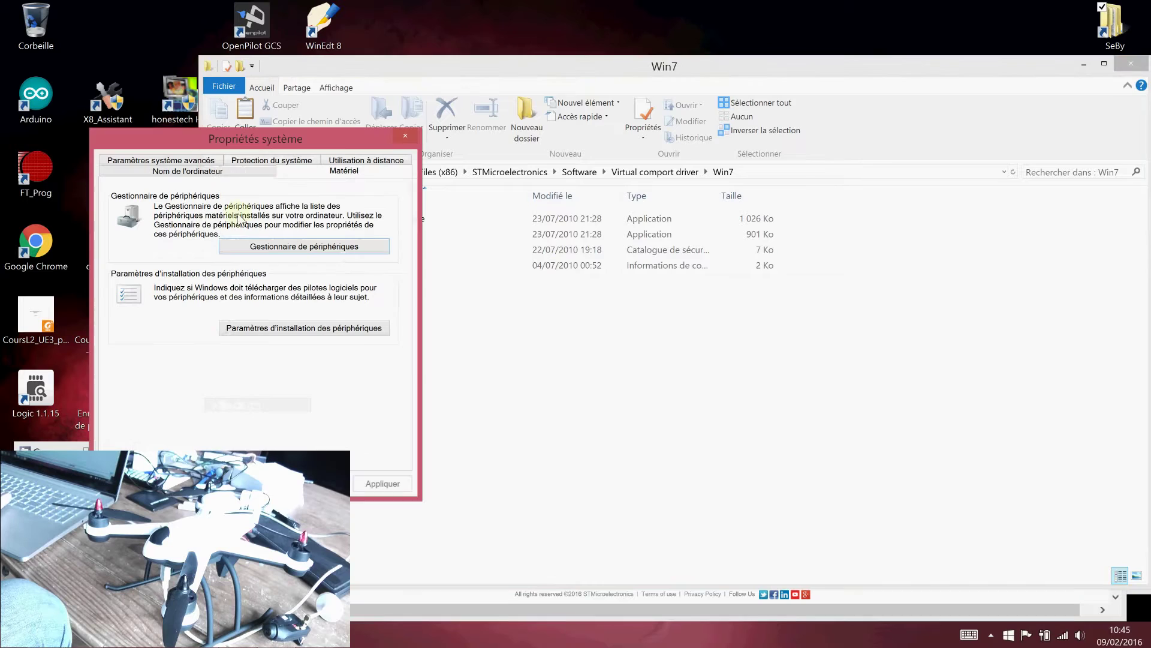
click(281, 245)
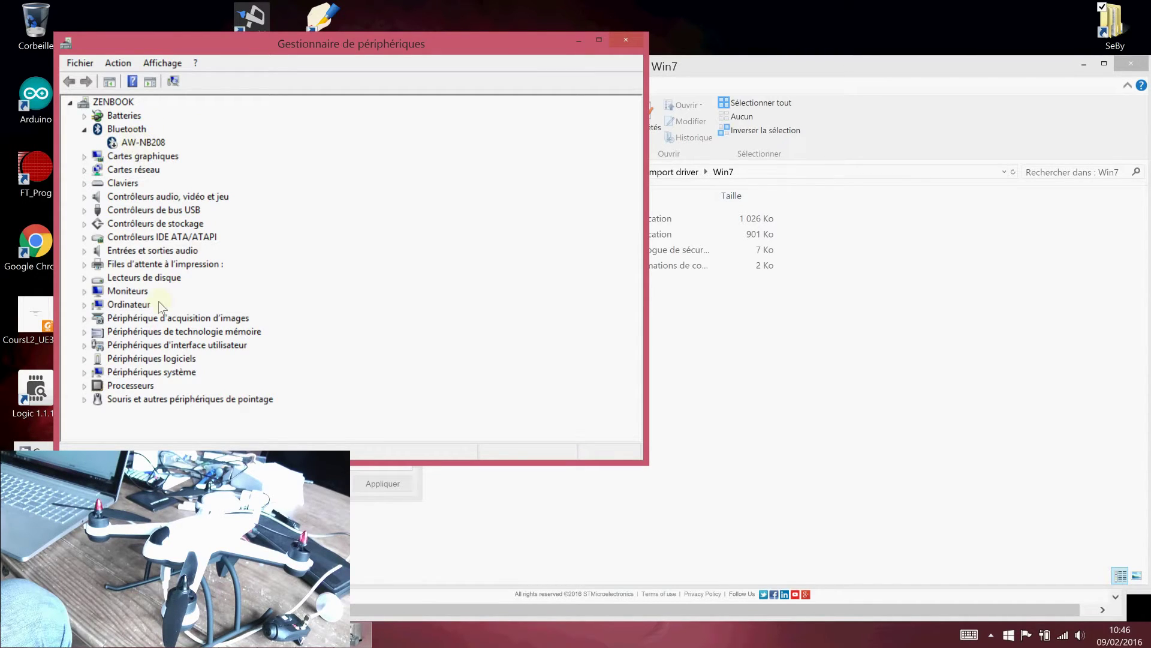
click(164, 63)
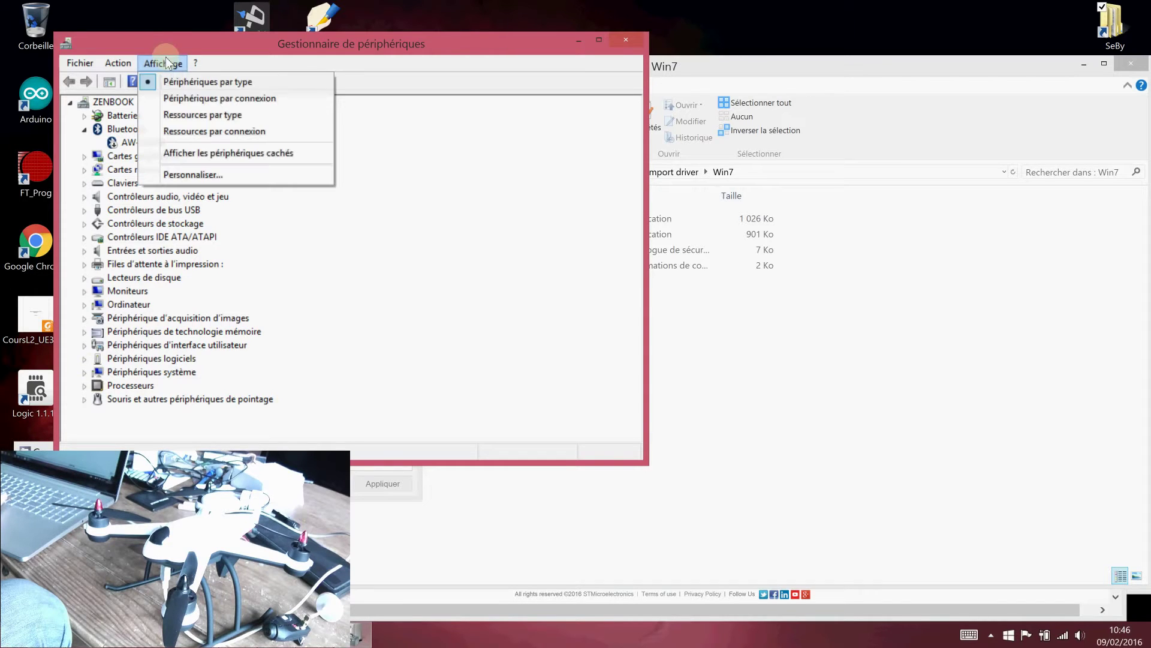
click(191, 153)
drag(630, 159, 630, 221)
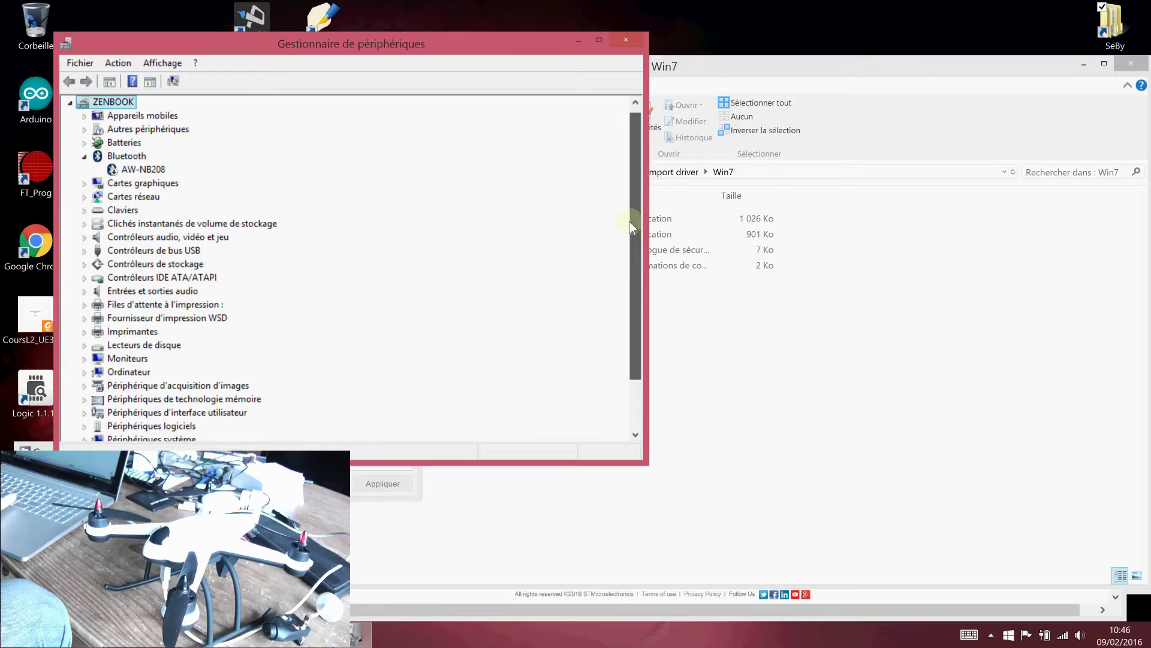
click(84, 387)
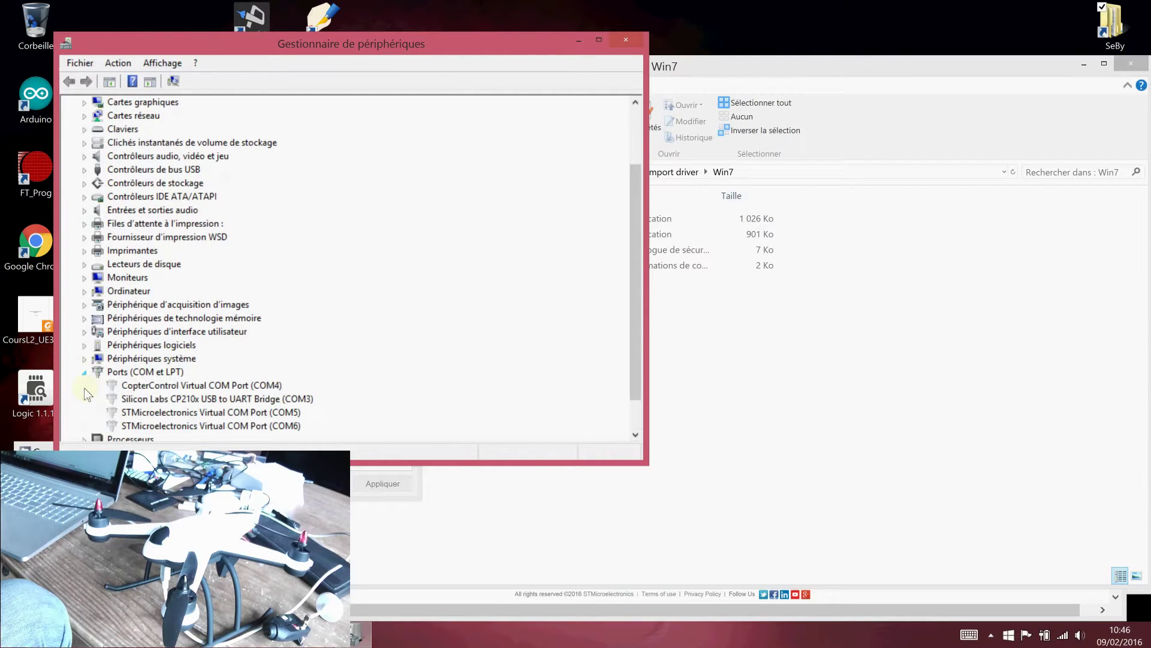
Check the driver options of the STMicroelectronics Virtual COM Port (COM5) and return to the Win7 driver folder.
right_click(194, 412)
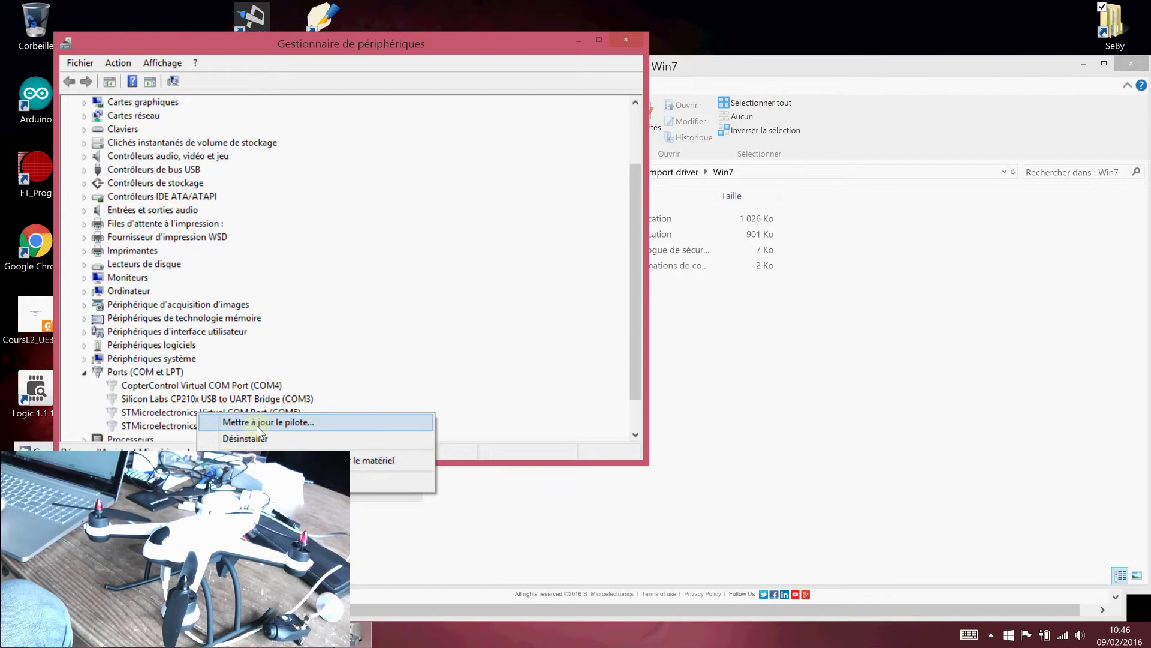
click(842, 305)
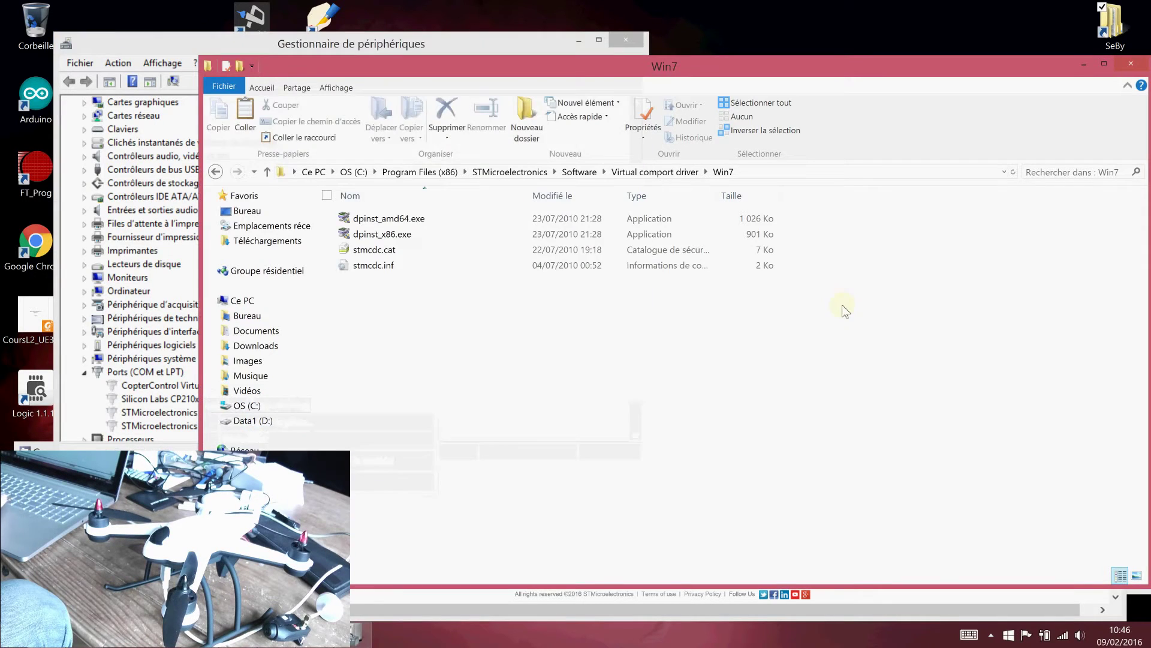
click(385, 251)
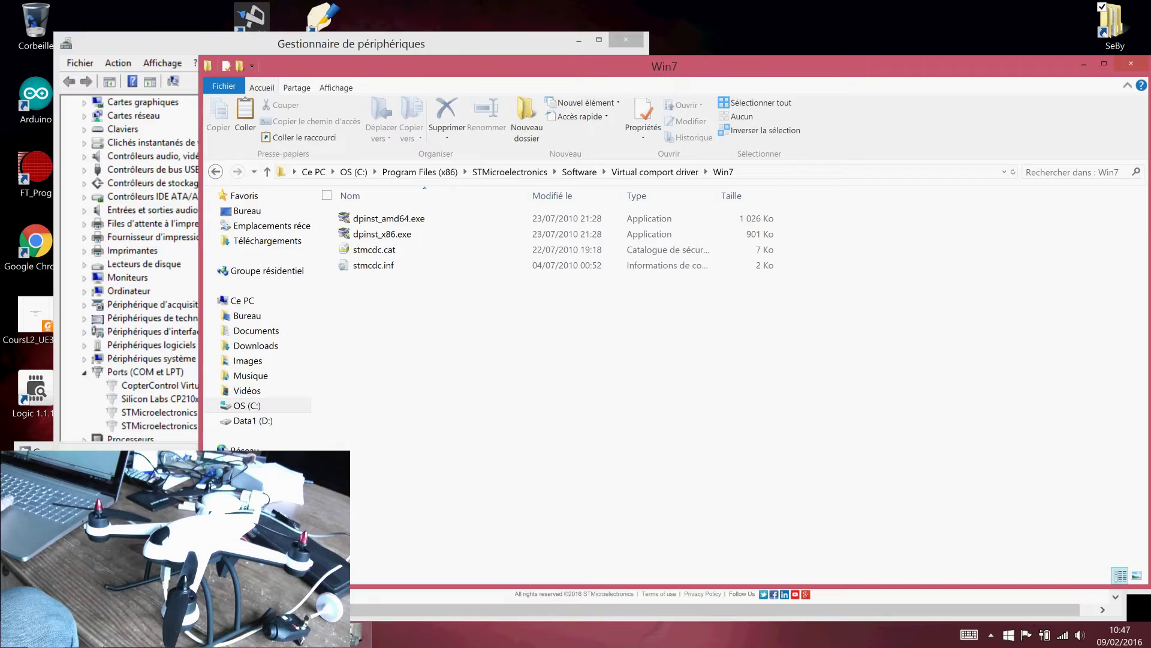
Switch to the FlightTools20 folder and launch FlightToolsV2.exe.
key(alt+Tab)
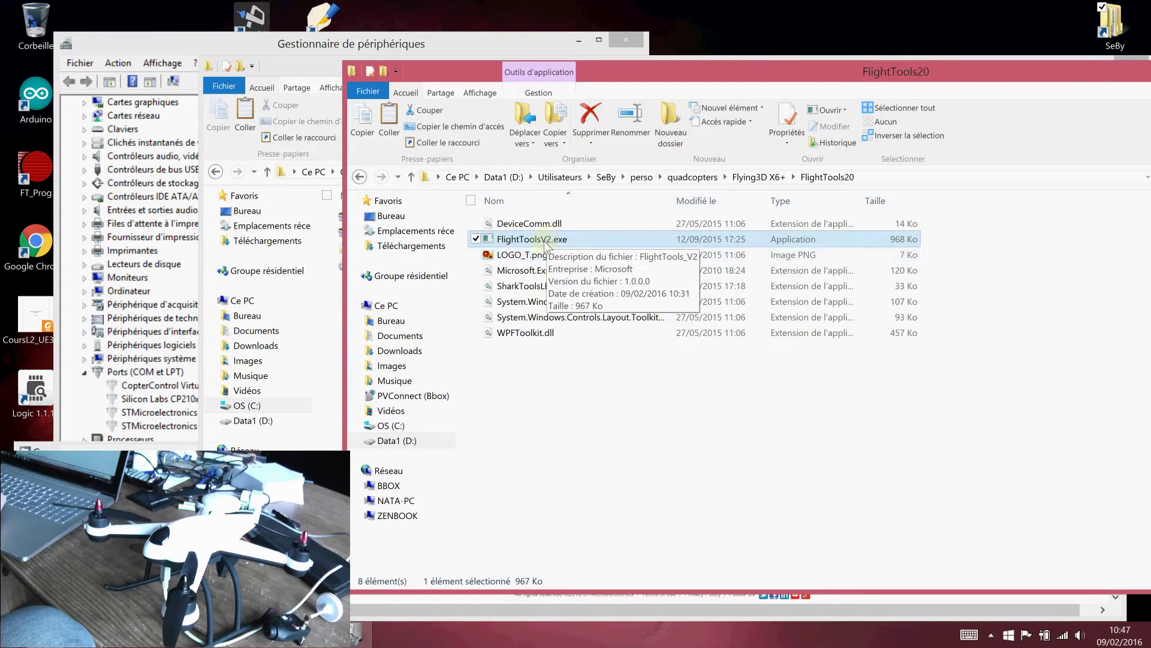
double_click(545, 243)
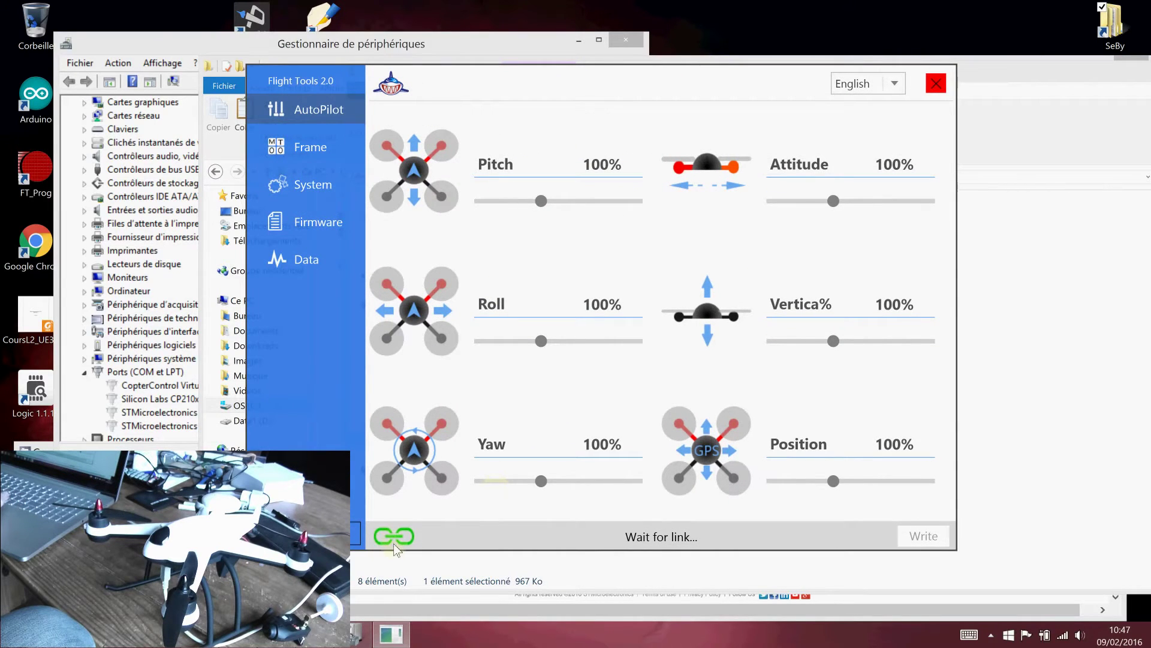
click(330, 337)
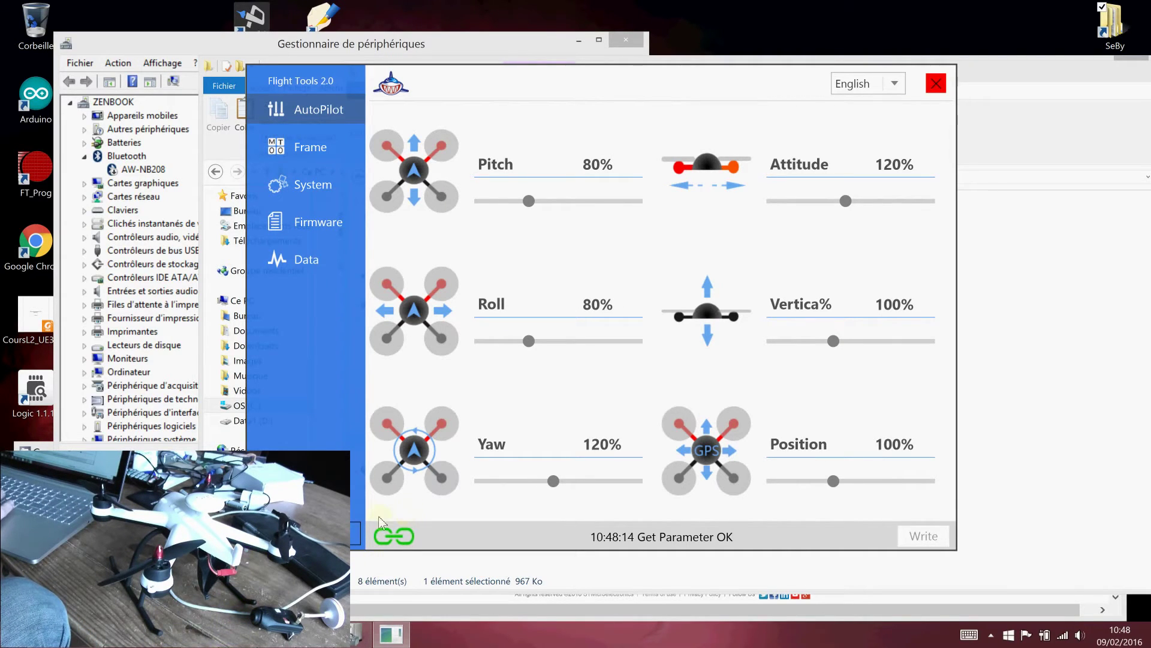
Look through the connected drone's Firmware, System, Data, AutoPilot and Frame pages.
click(348, 235)
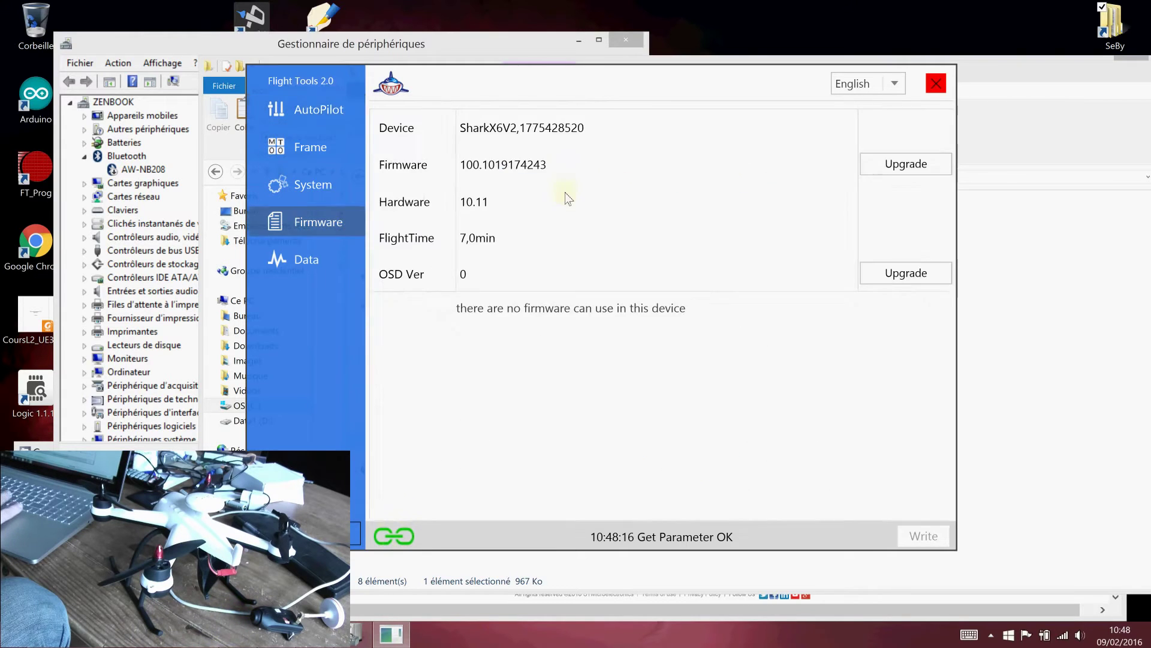
click(327, 188)
click(298, 133)
click(294, 186)
click(303, 258)
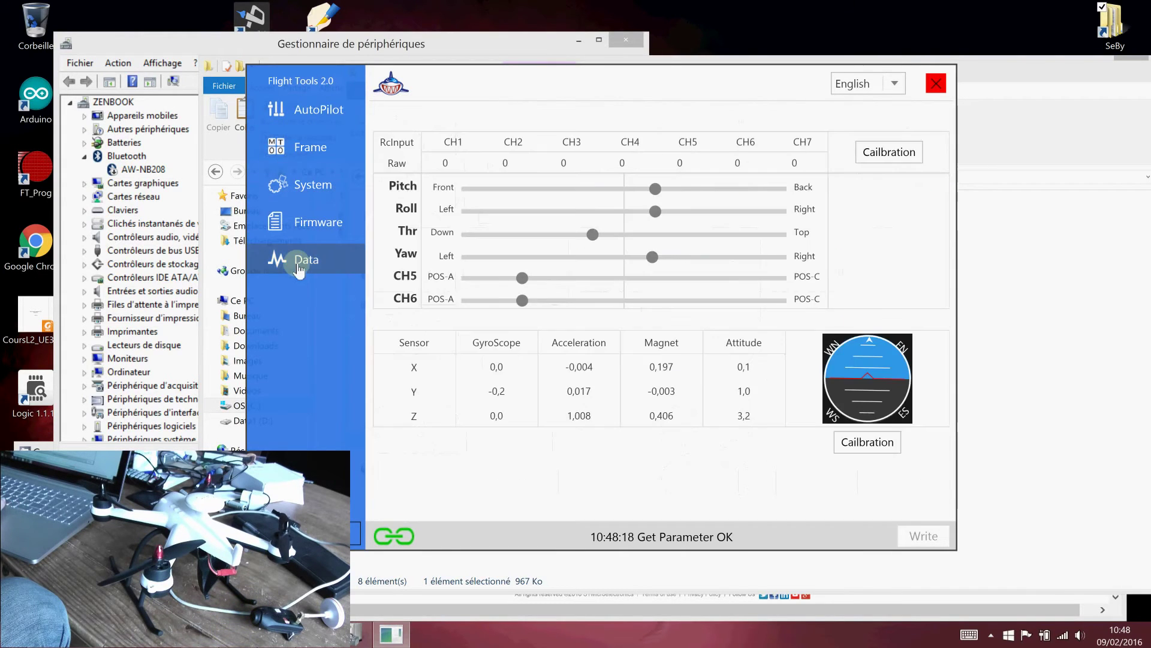
click(300, 116)
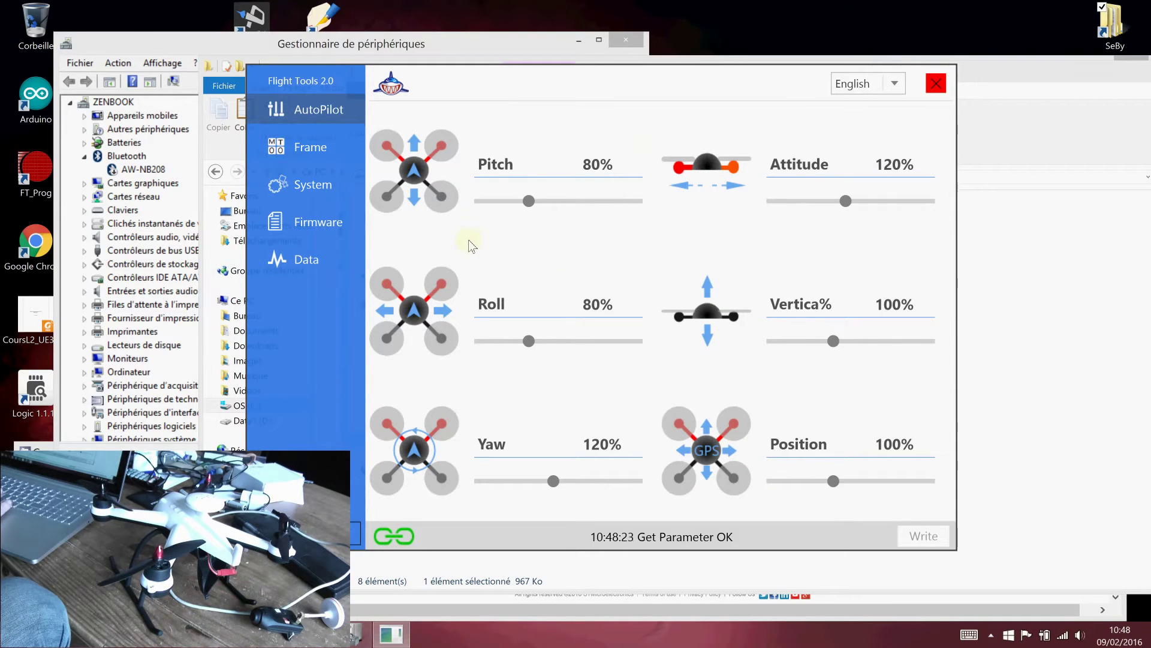
click(332, 183)
click(300, 151)
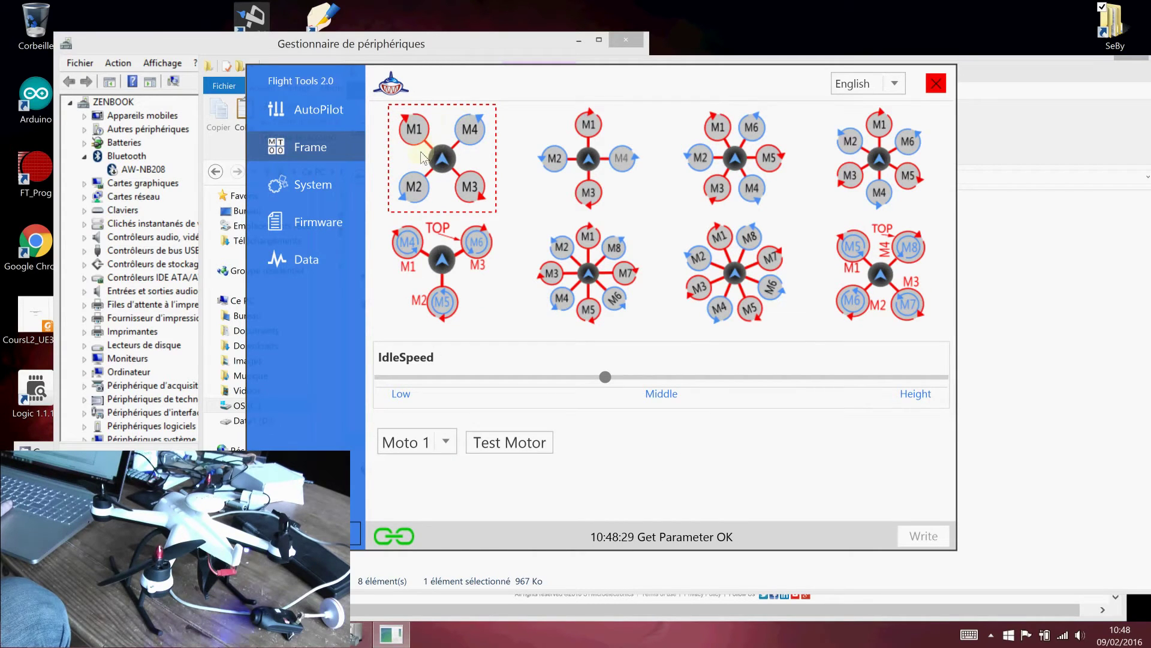
Examine the System settings and the available Max Fly Speed choices without changing the selected speed.
click(297, 187)
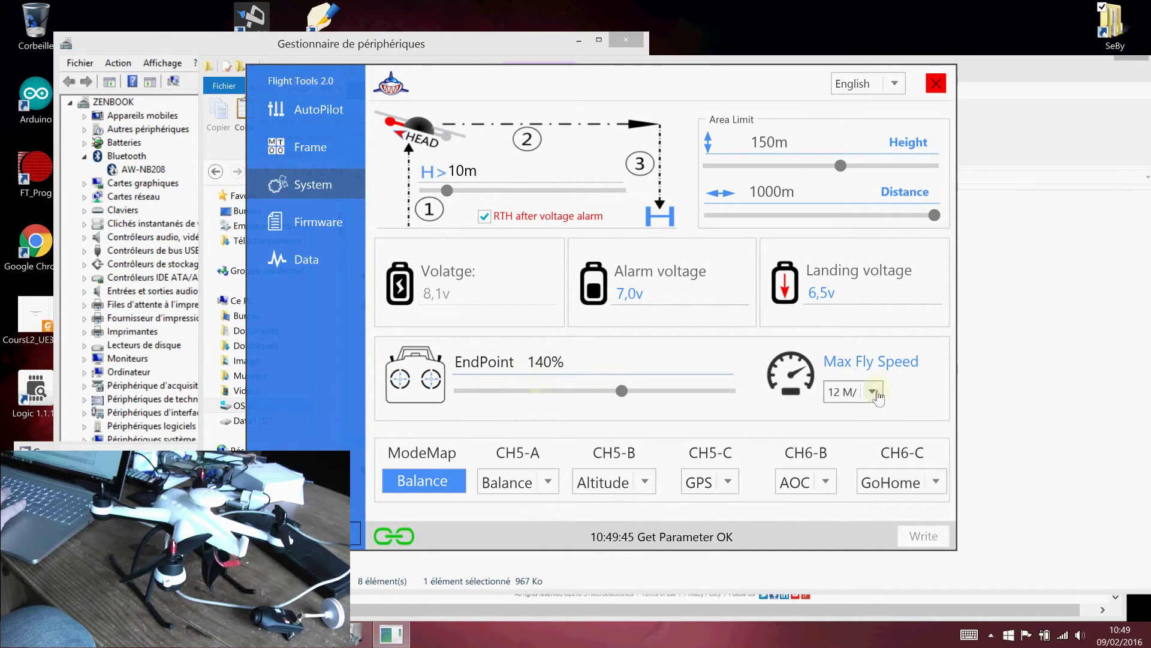
click(874, 394)
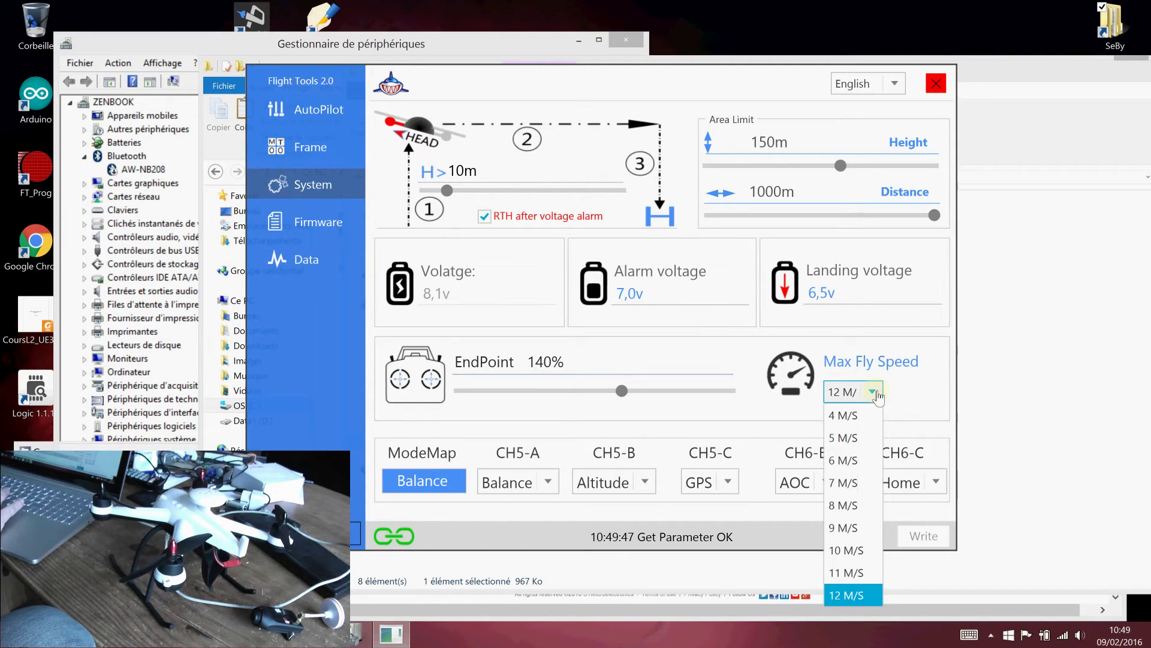
click(939, 394)
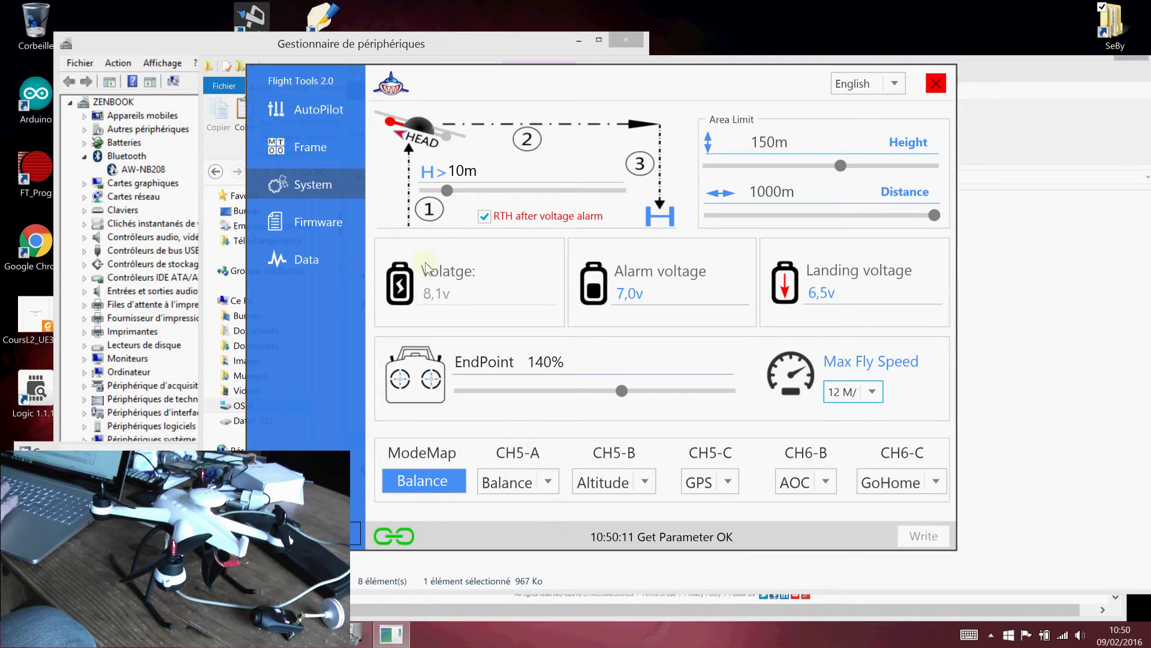
Review the drone's firmware information and compare it with the Frame configuration page.
click(303, 222)
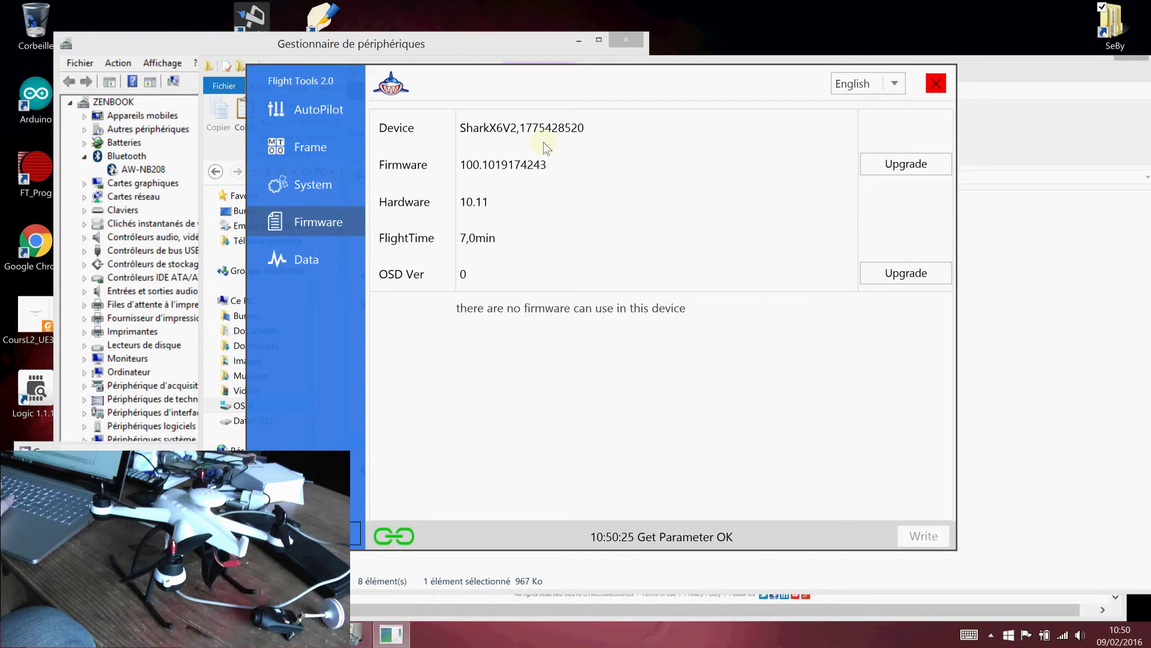
click(309, 147)
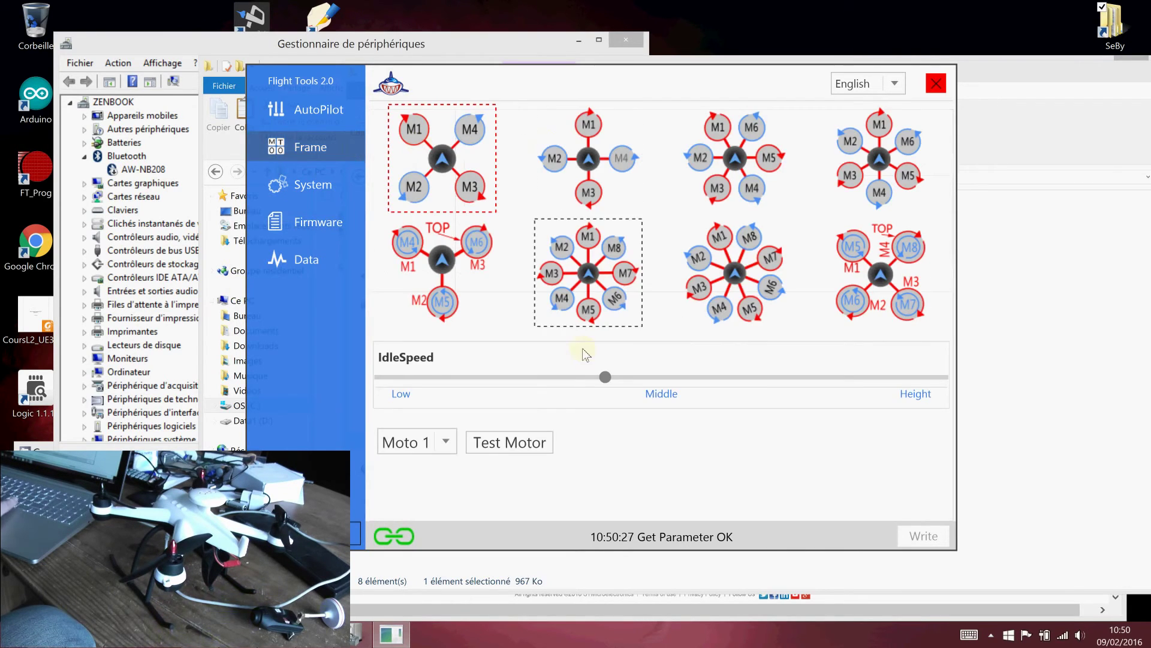
click(323, 228)
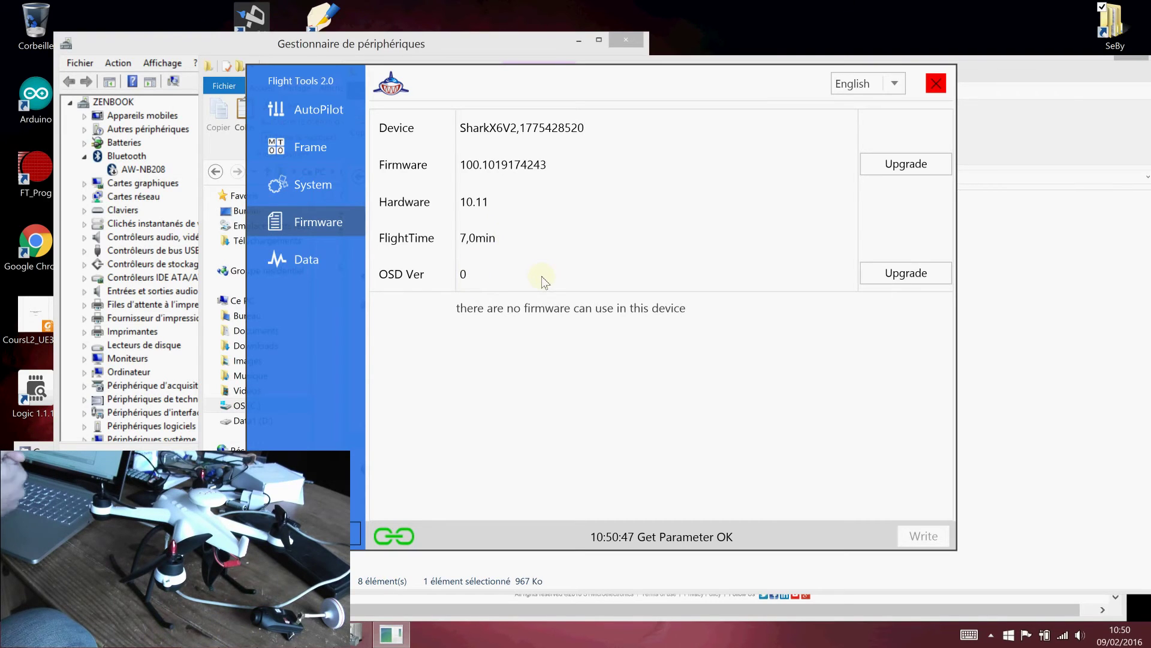
Examine the Data page's remote-control channels and sensor readings, including the calibration option for each.
click(303, 261)
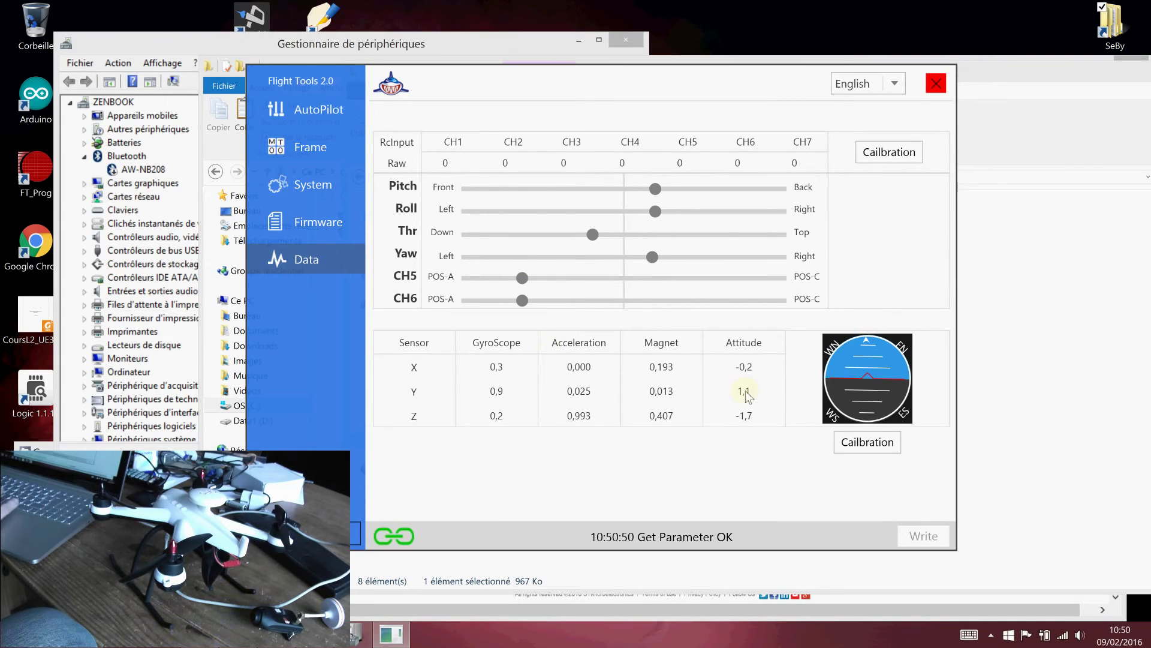
click(879, 149)
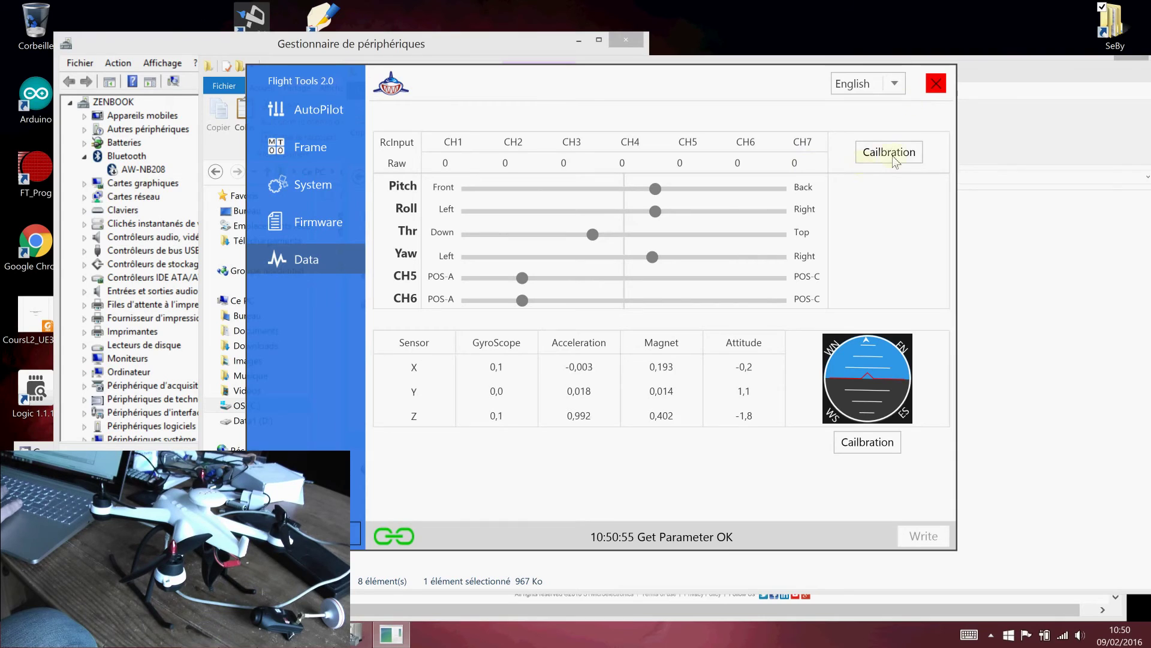
click(890, 155)
click(898, 155)
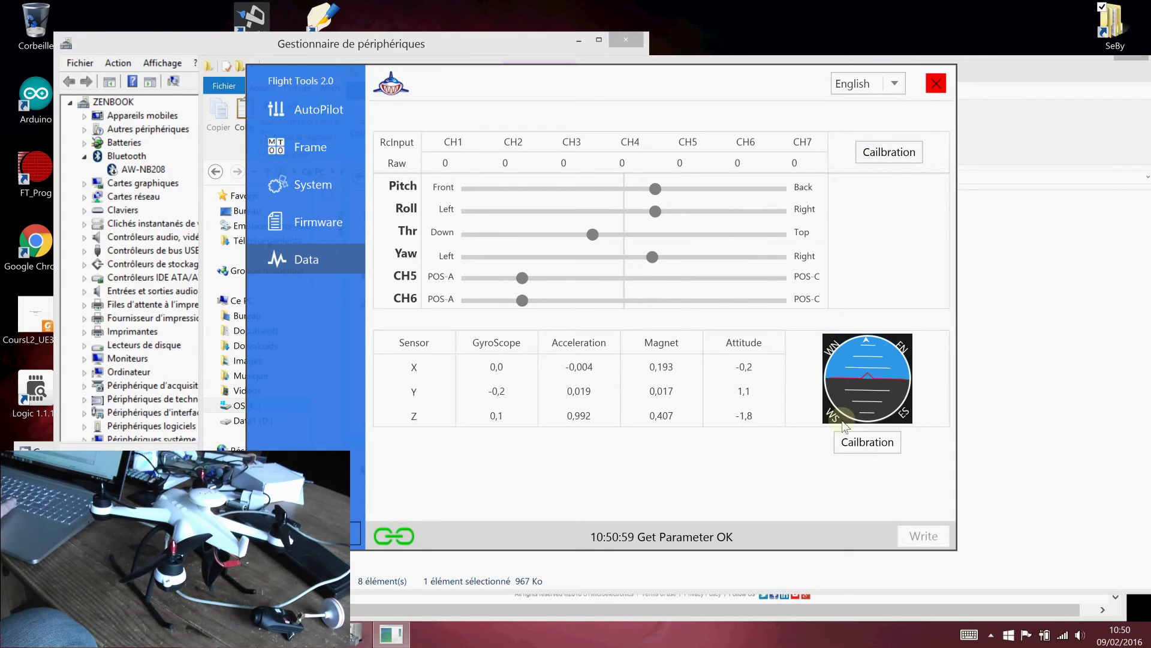
click(852, 445)
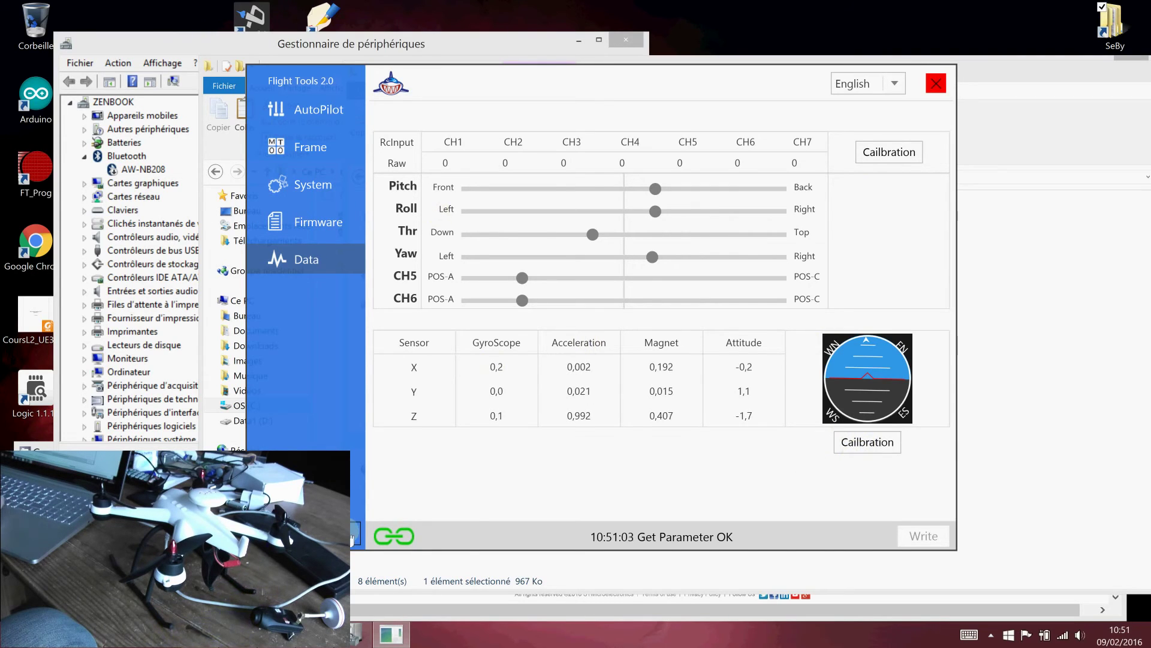
Return to the Frame configuration and run the motor test for Moto 1.
click(309, 186)
click(313, 150)
click(588, 273)
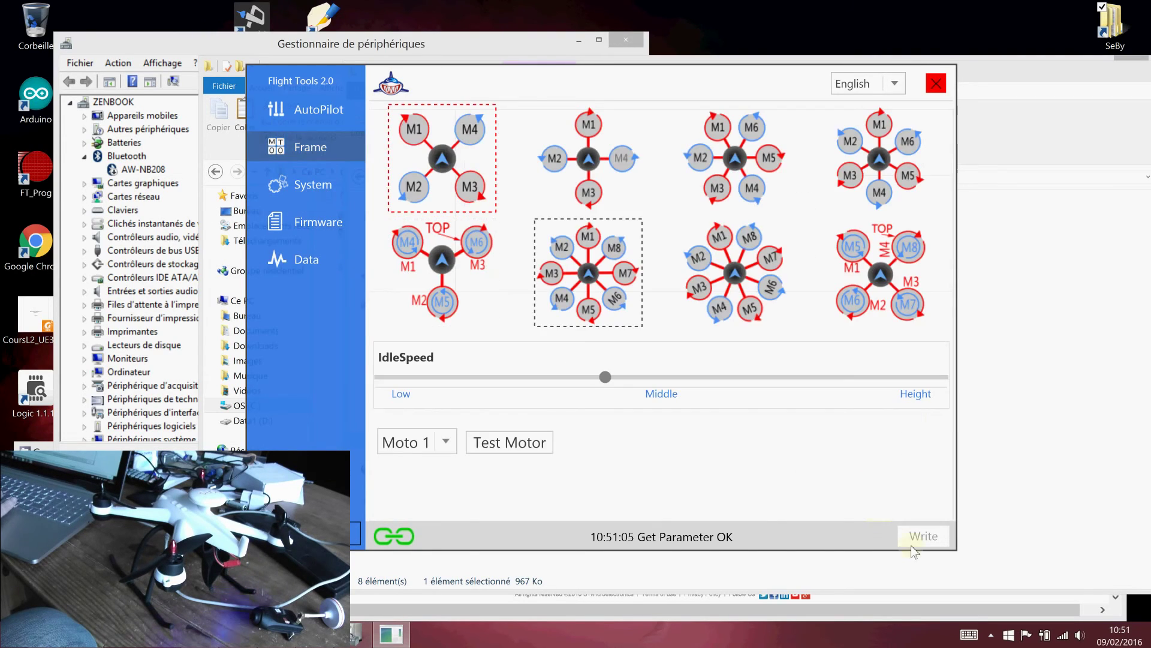
click(498, 447)
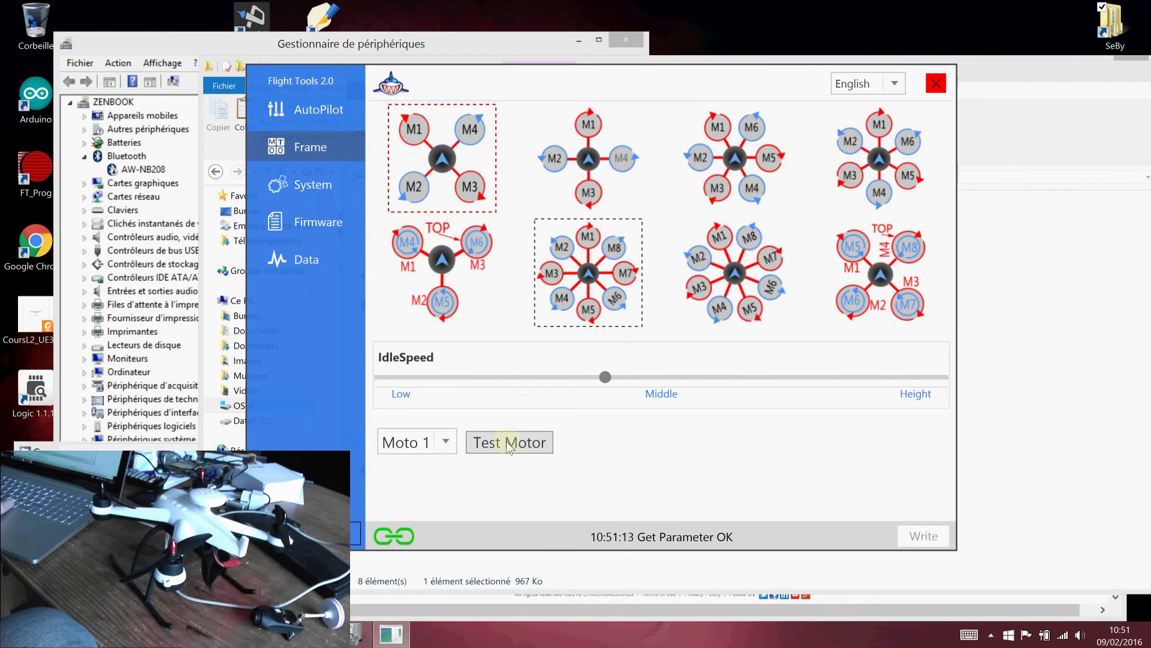
click(506, 440)
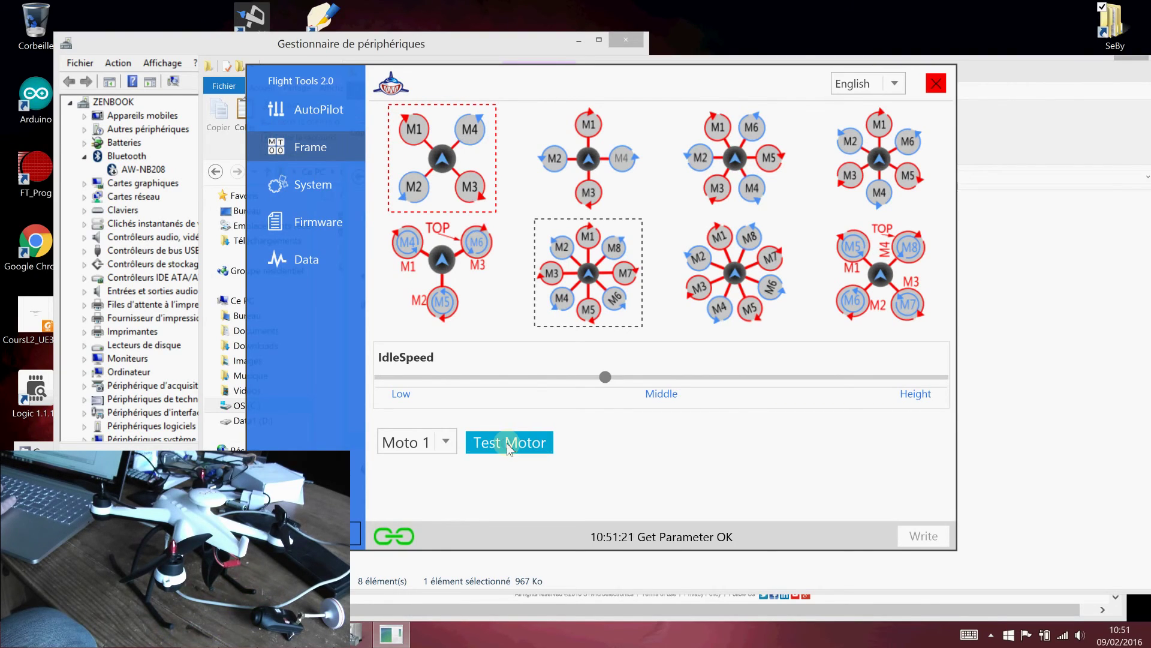
Raise the IdleSpeed slightly, to just below Middle, and test Moto 1 again.
drag(611, 376, 627, 377)
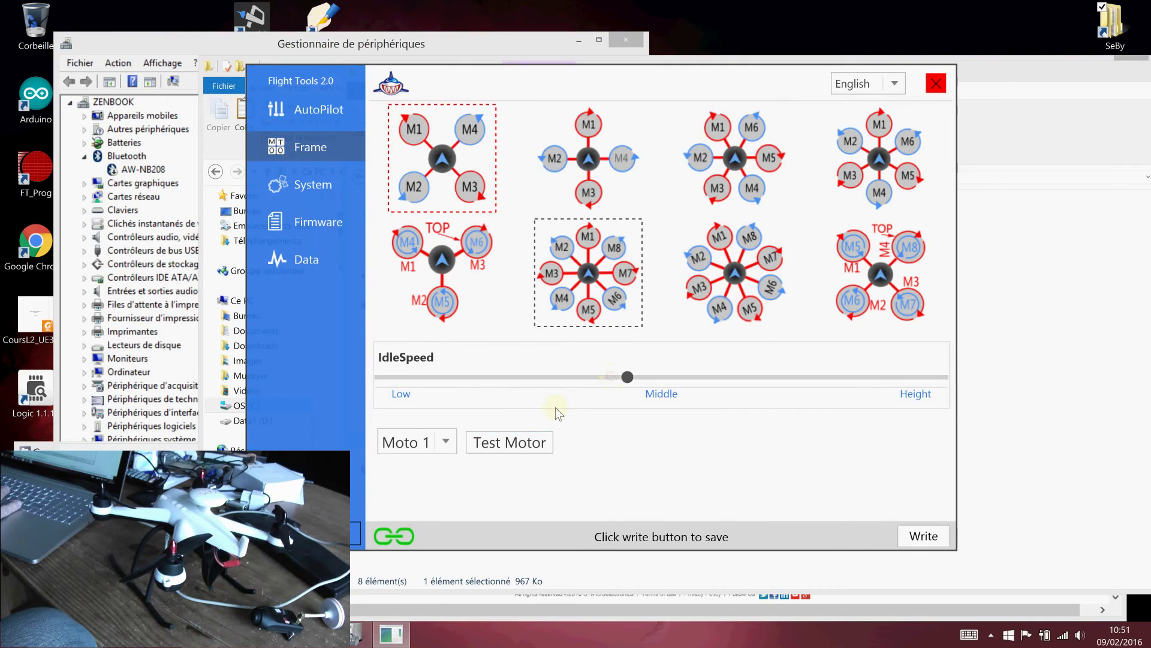
click(521, 441)
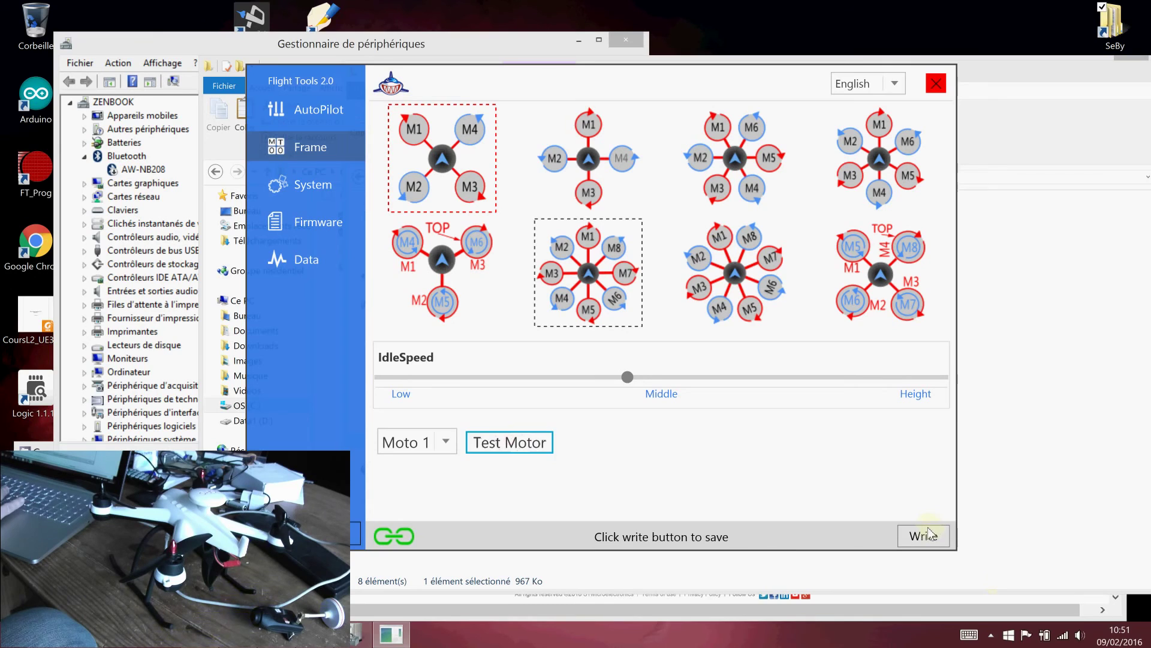
Write the IdleSpeed just below Middle to the drone and test Moto 1 at that speed.
click(928, 534)
click(515, 442)
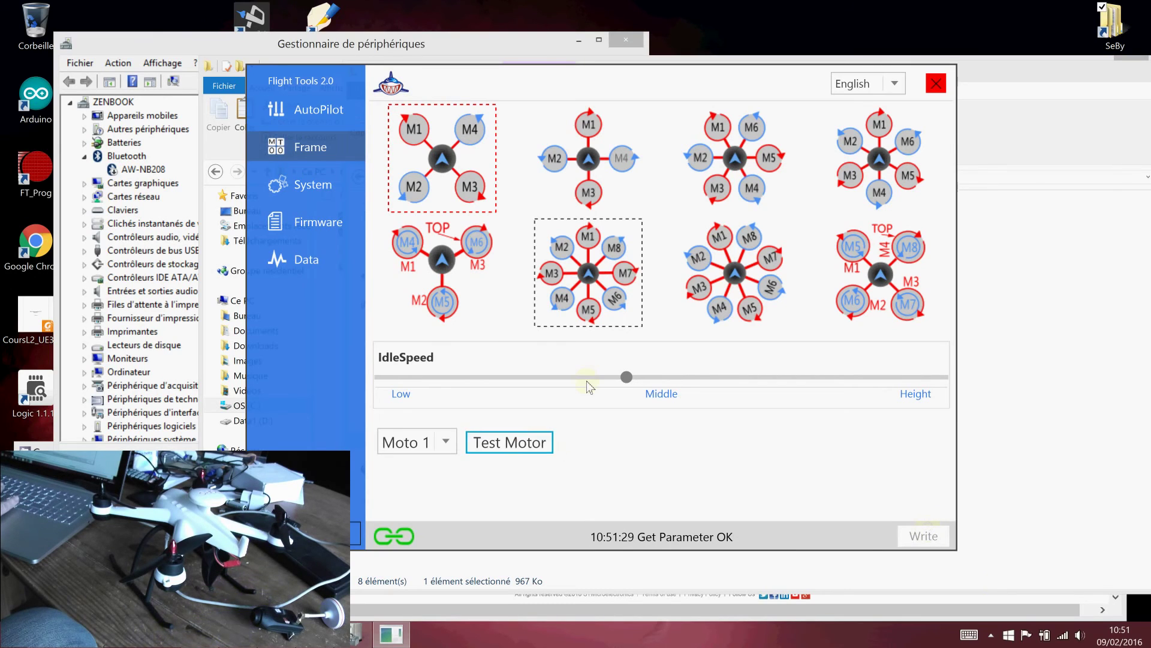
Raise the IdleSpeed to a little above Middle, write it to the drone and test Moto 1.
drag(635, 377, 672, 381)
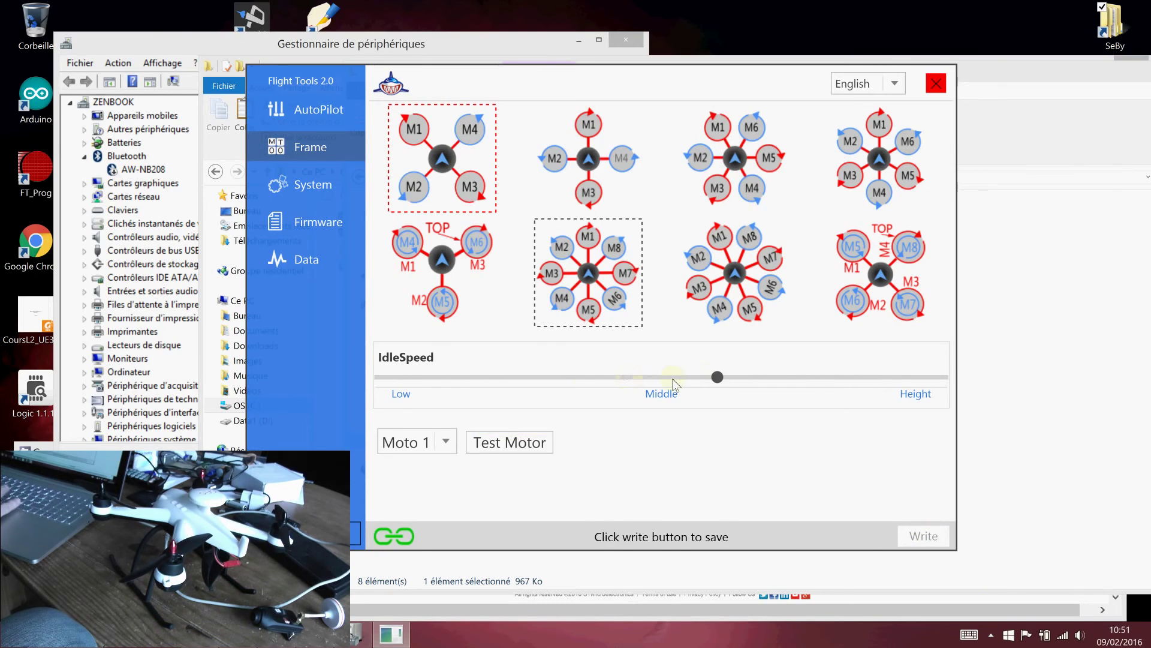
click(487, 444)
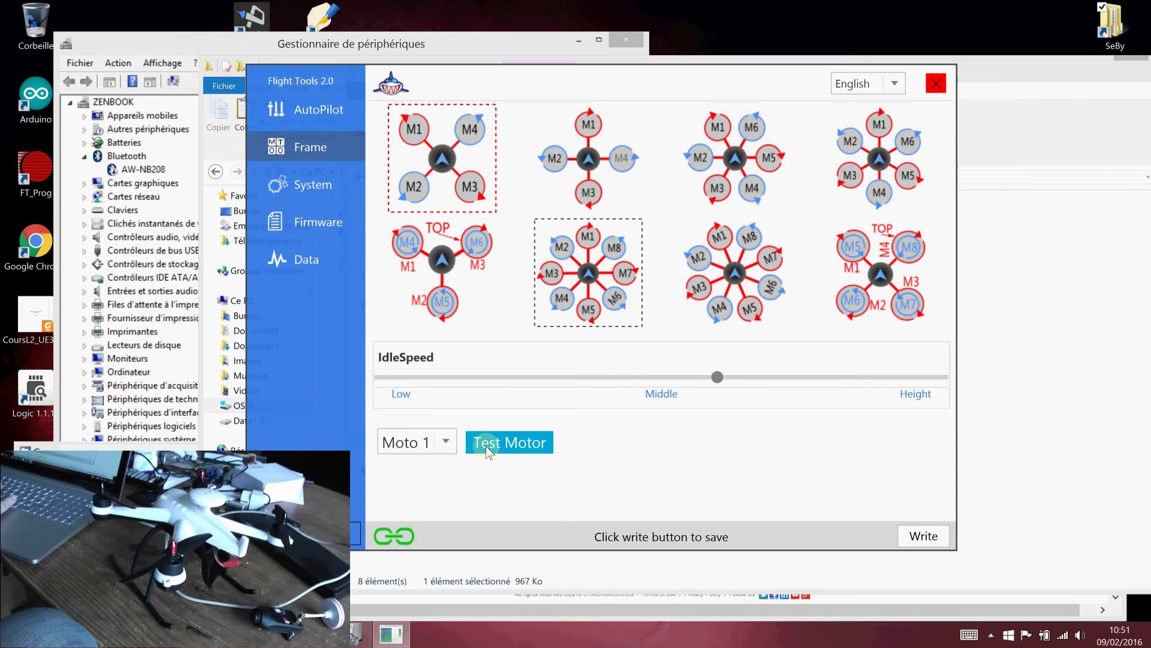
click(926, 536)
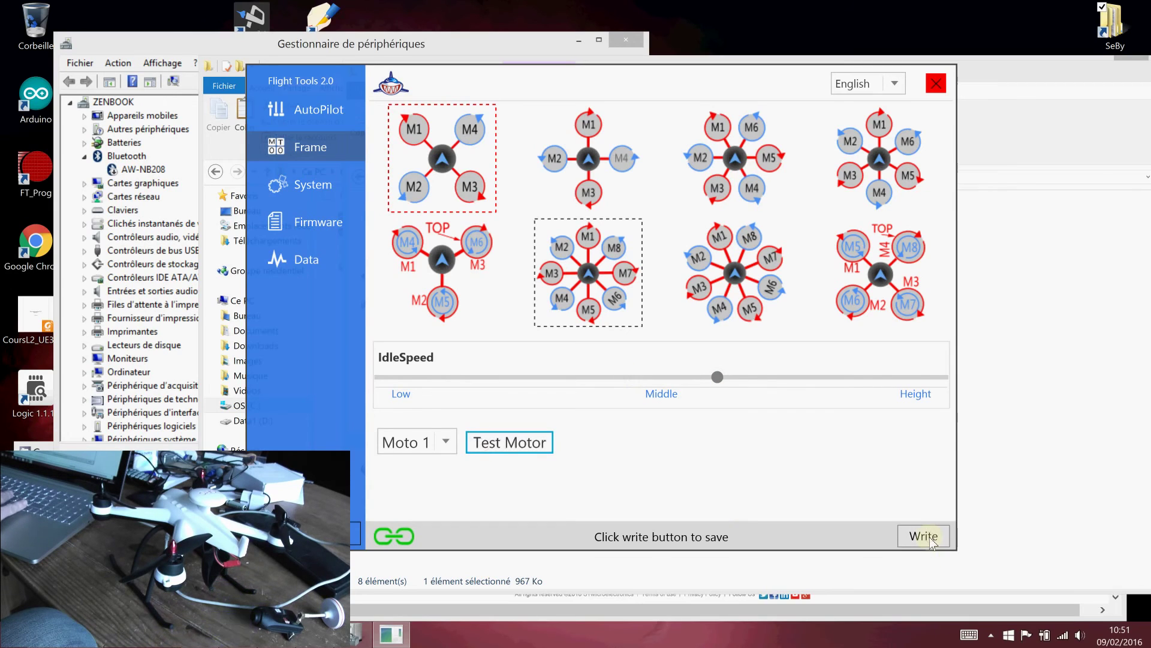
click(527, 448)
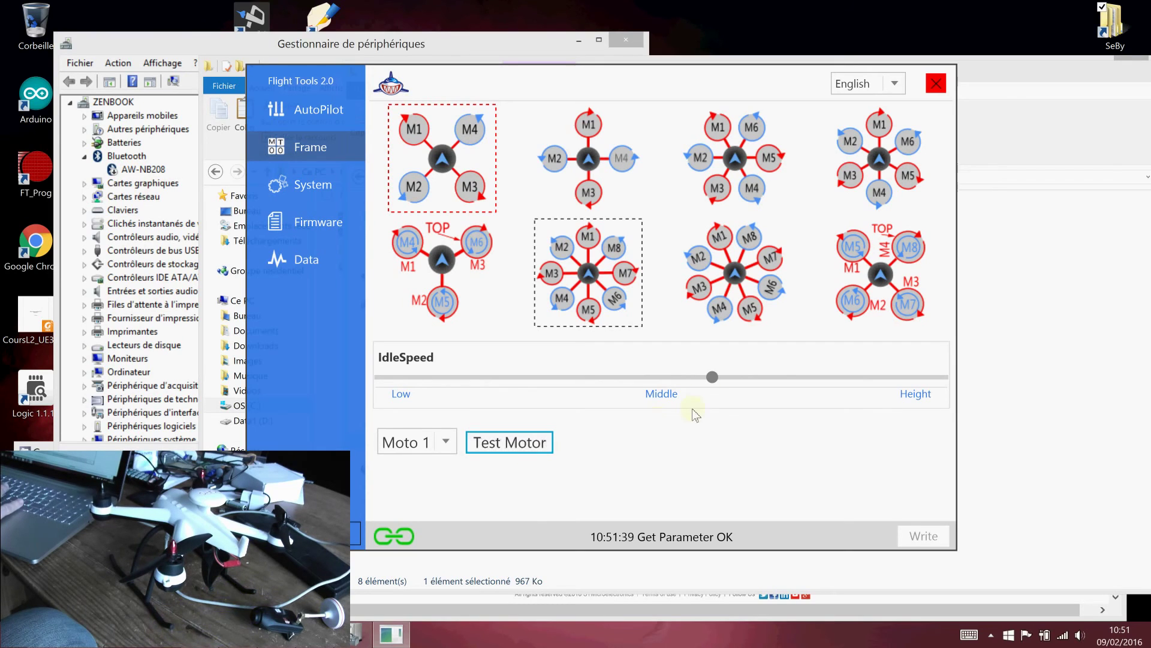
Increase the IdleSpeed further, to about two thirds of the range, write it to the drone and test Moto 1.
click(713, 377)
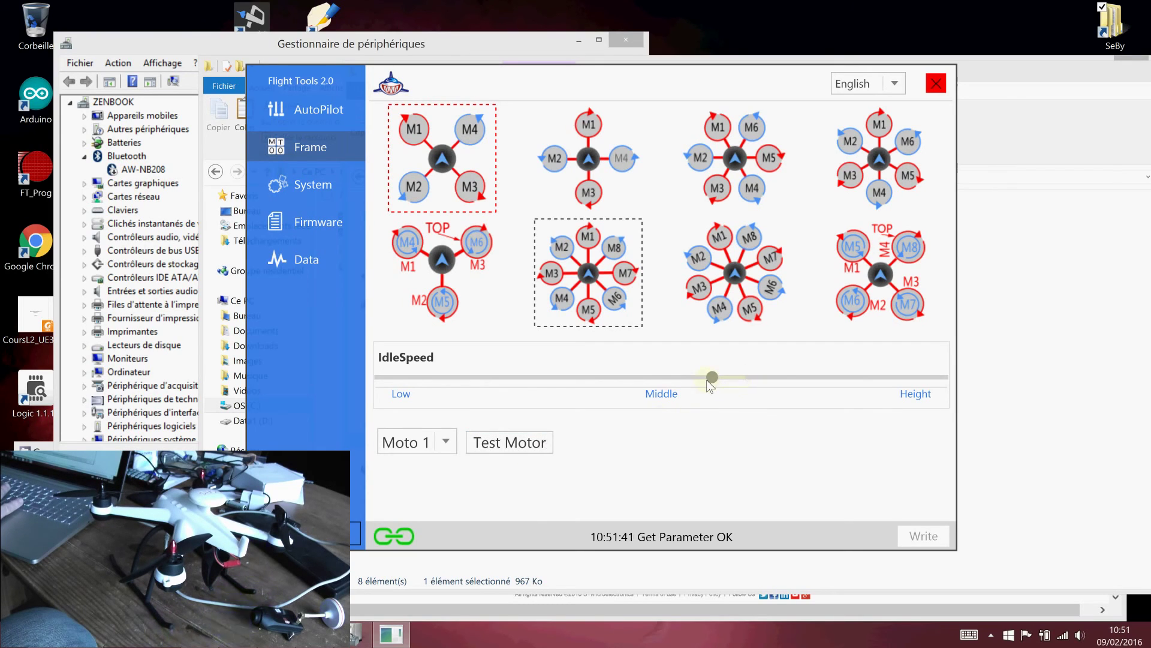
drag(714, 378, 750, 378)
click(488, 442)
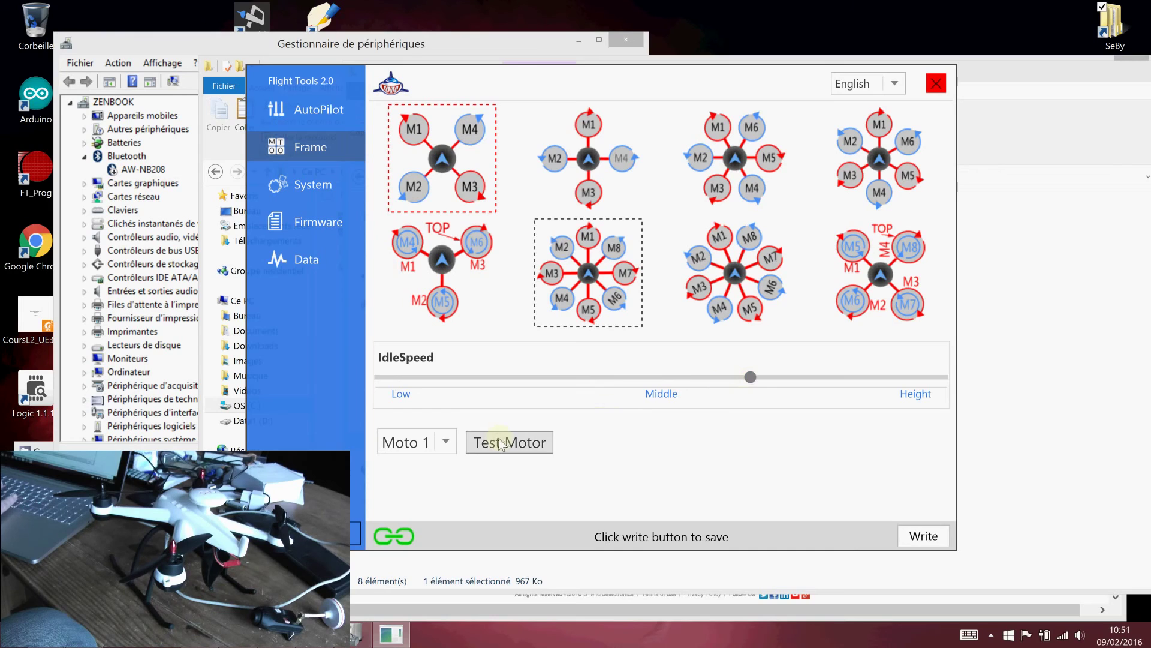
click(923, 536)
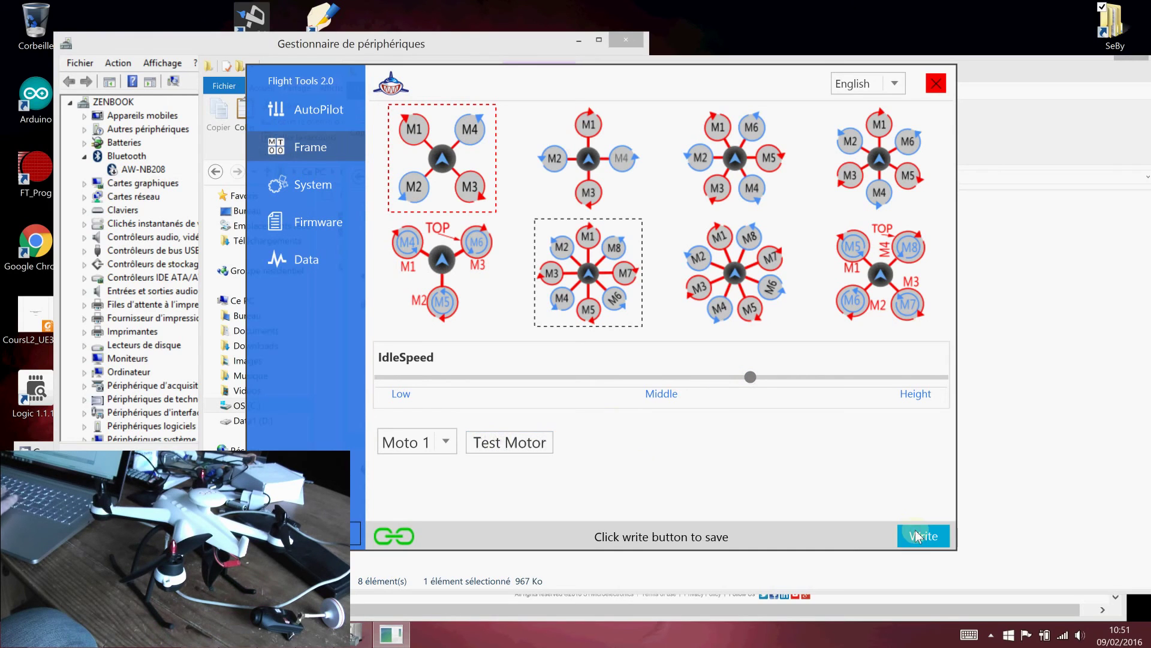
click(520, 445)
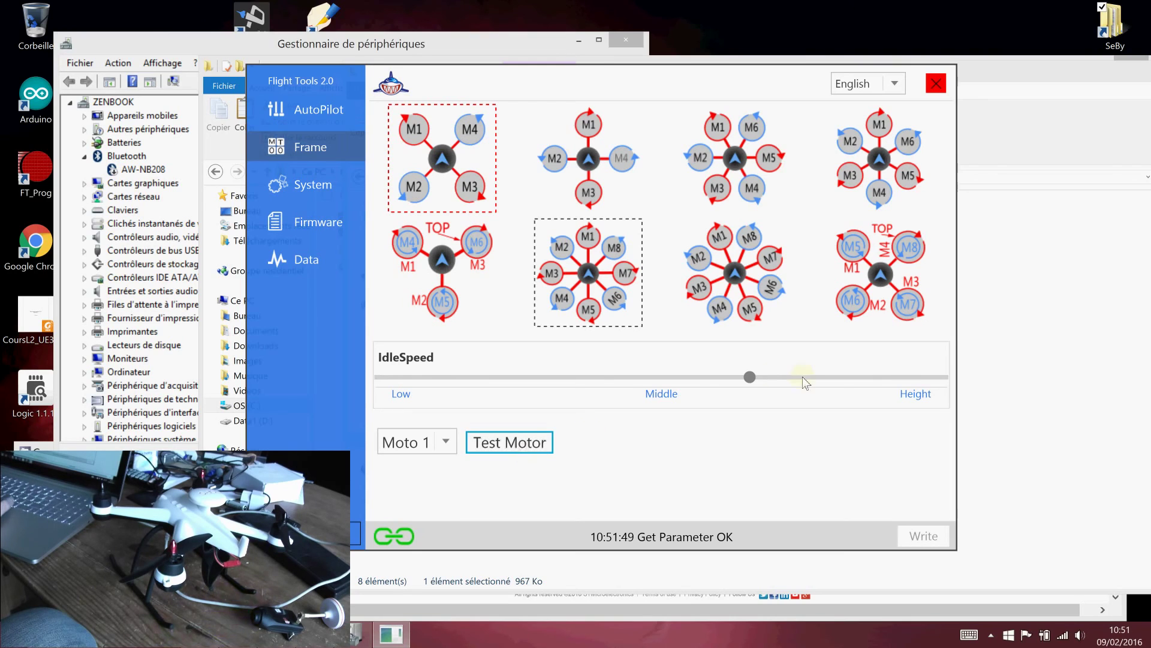
Lower the IdleSpeed slightly, keeping it above Middle, save it to the drone and run the Moto 1 test.
drag(750, 377, 738, 377)
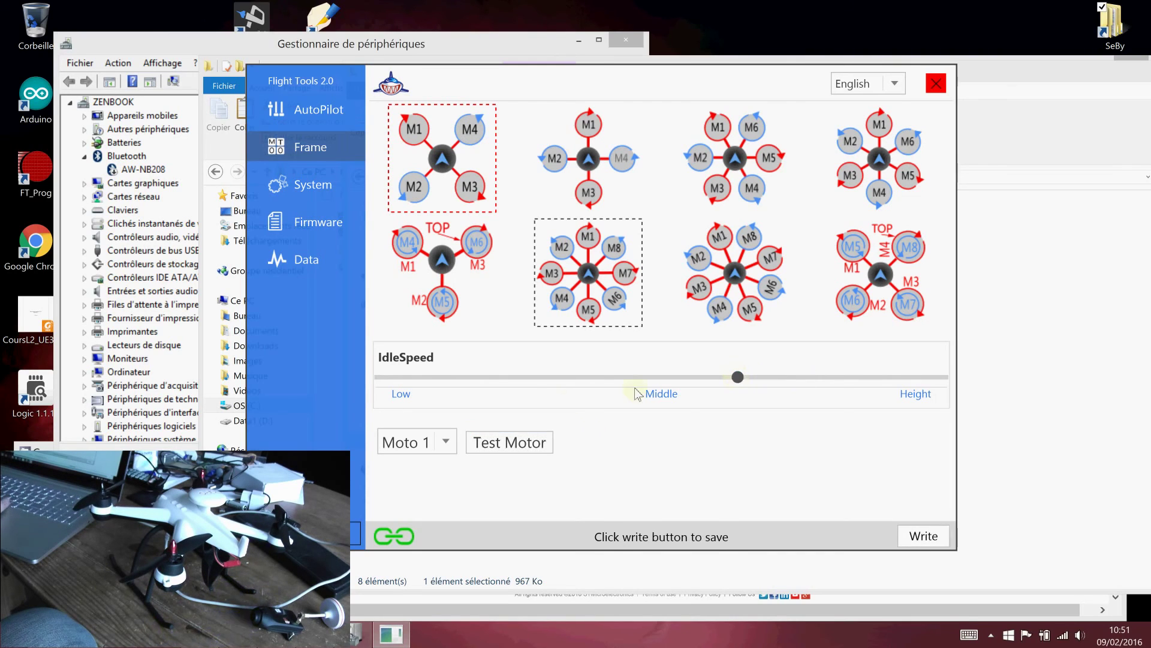
click(924, 535)
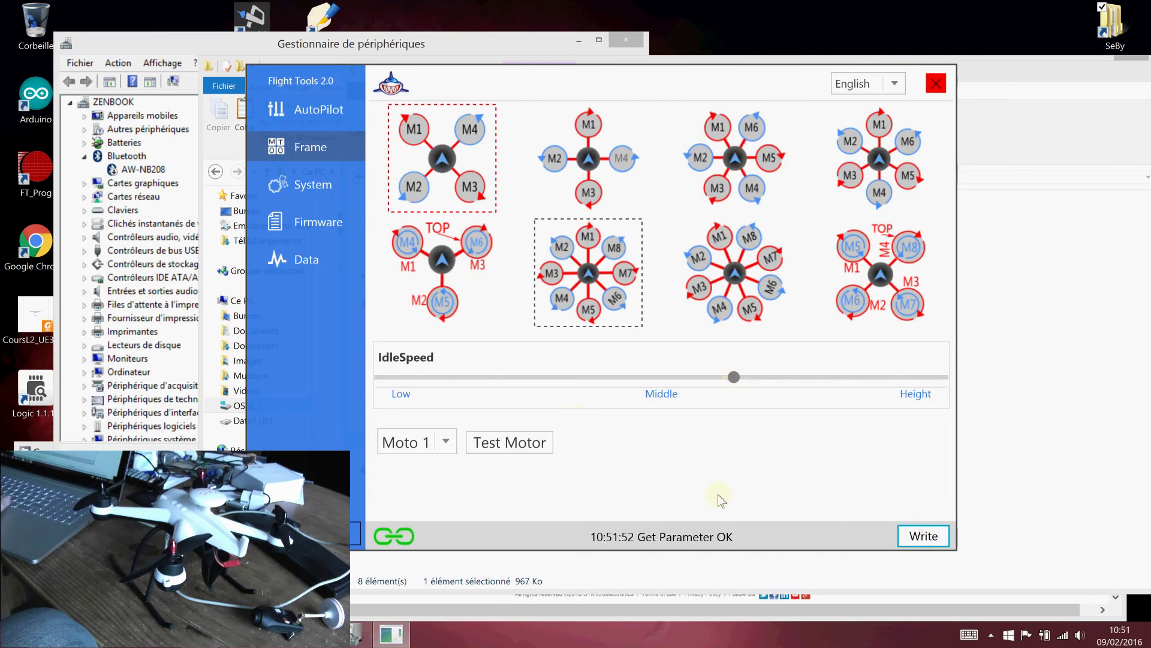
click(547, 442)
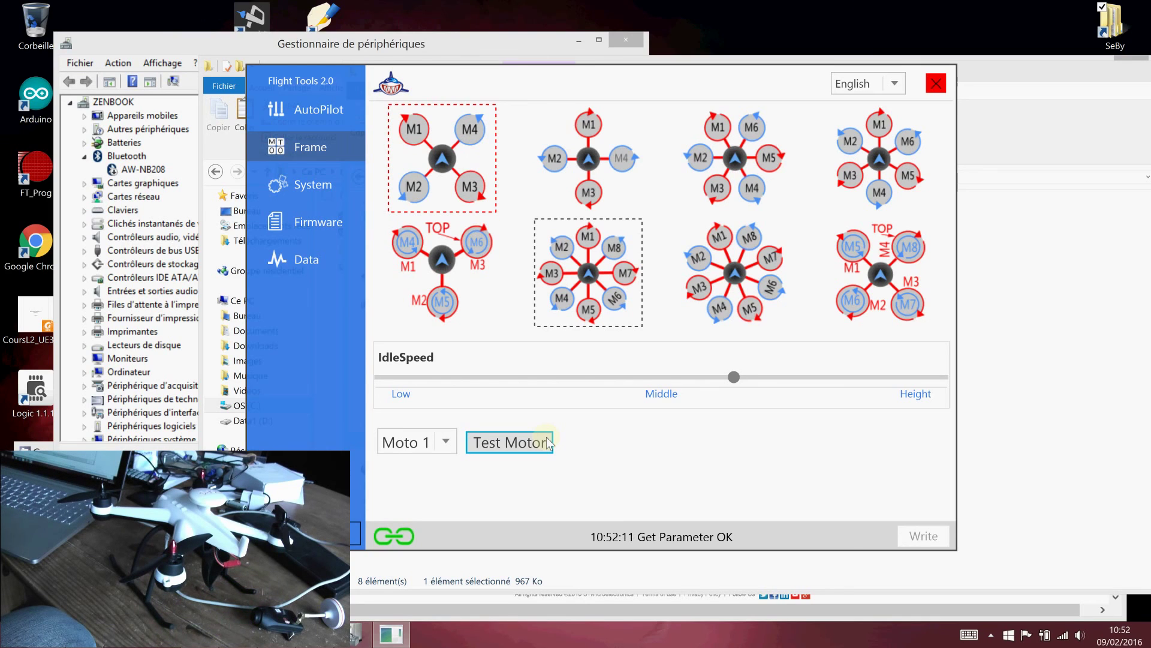
Review the AutoPilot settings for pitch, roll, yaw, attitude, vertical and position, with a brief look at the System page.
click(313, 109)
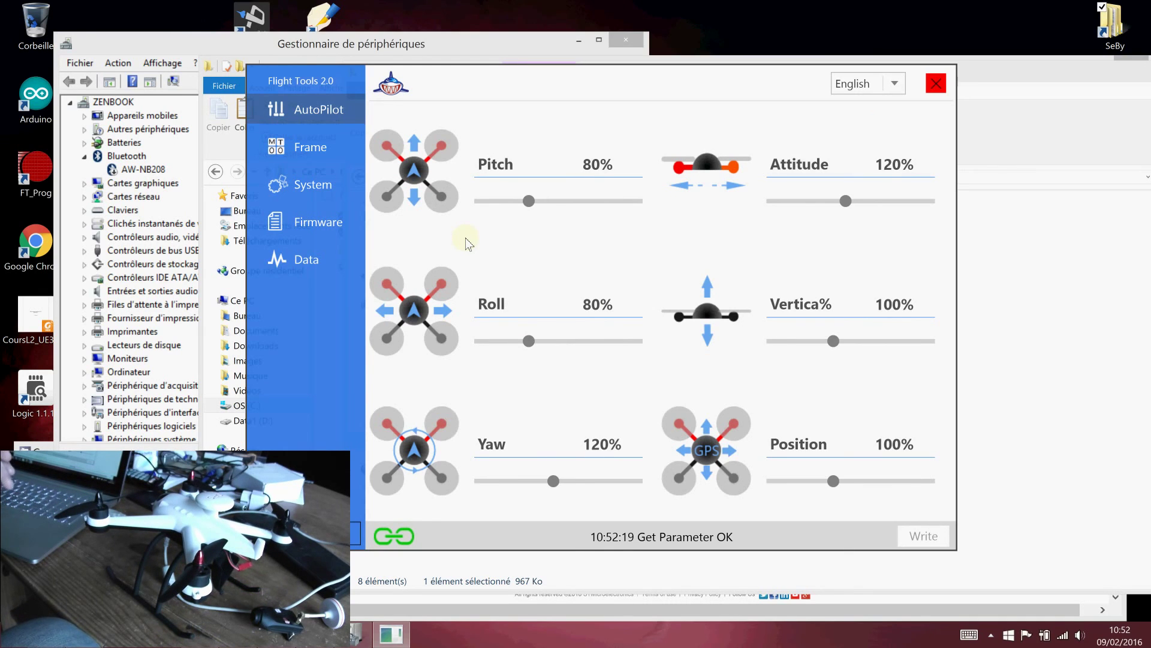
click(314, 186)
click(318, 109)
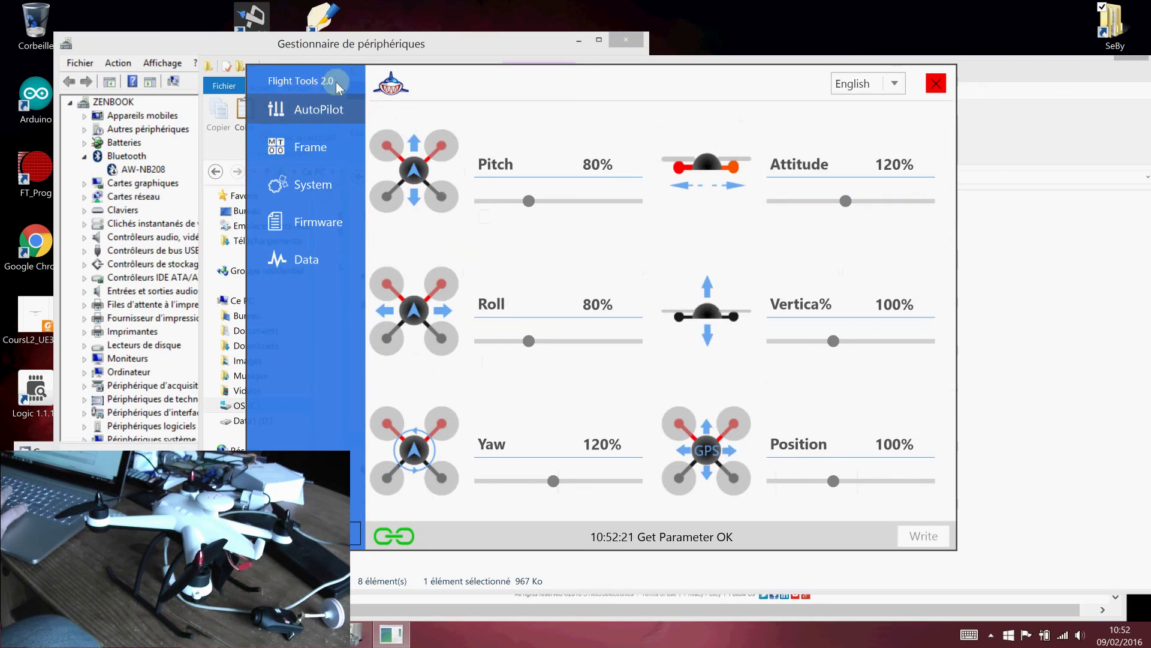